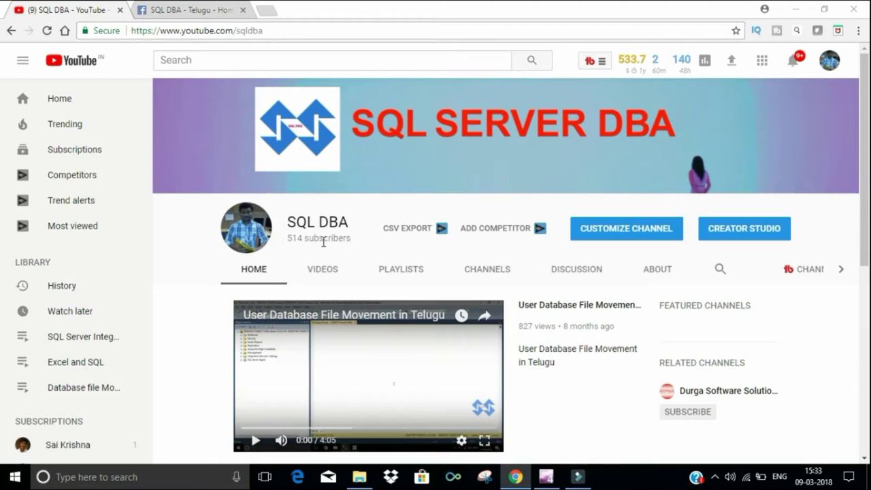
click(171, 9)
mouse_move(129, 256)
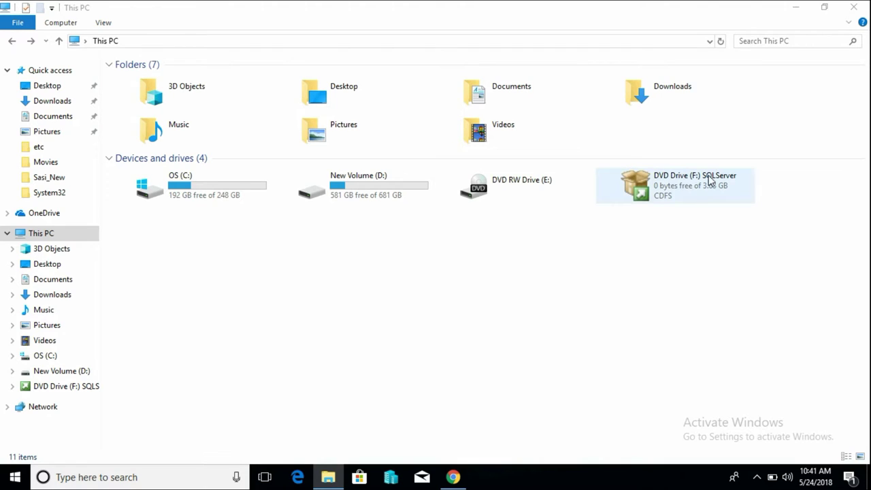
- Run the setup application from the SQLServer DVD drive (F:) as administrator
double_click(644, 189)
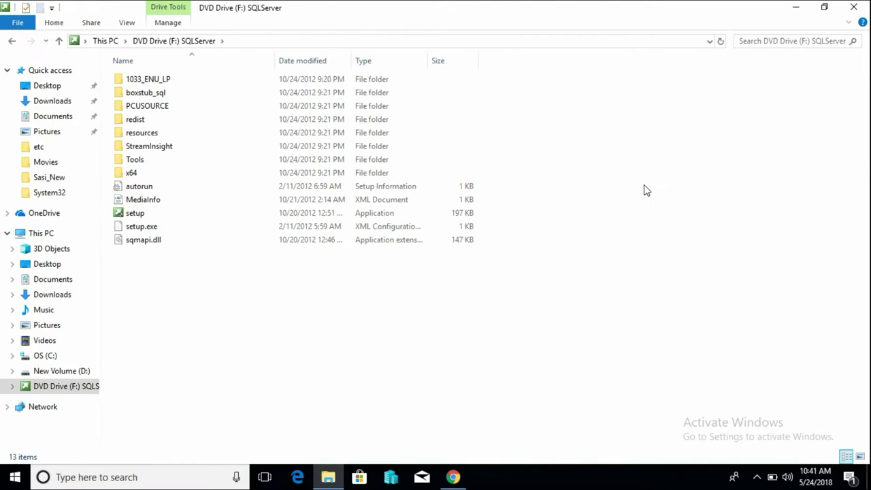
click(133, 217)
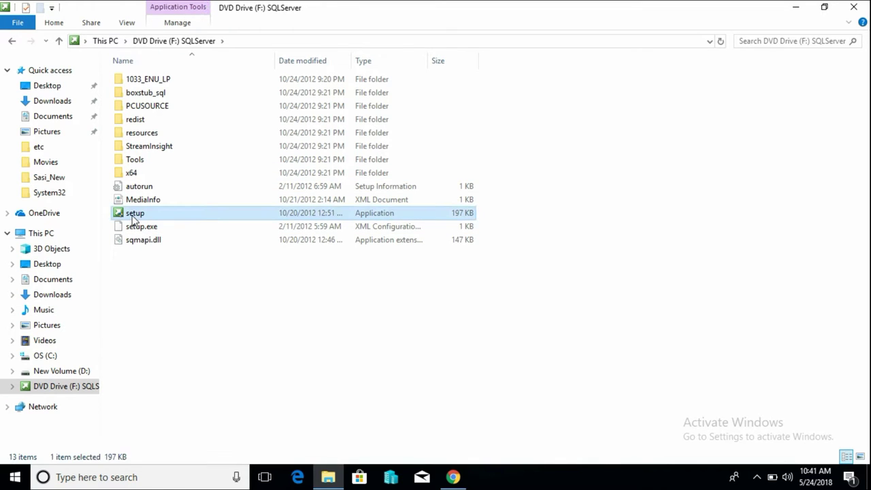
right_click(133, 218)
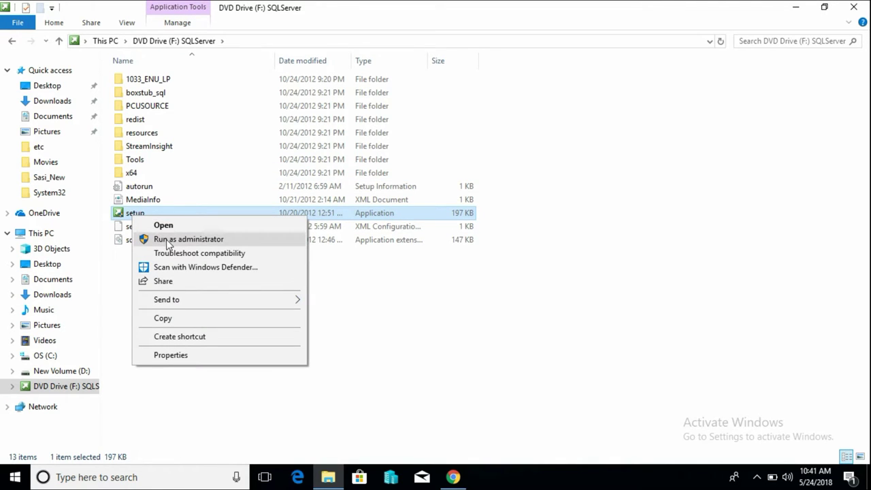
click(167, 240)
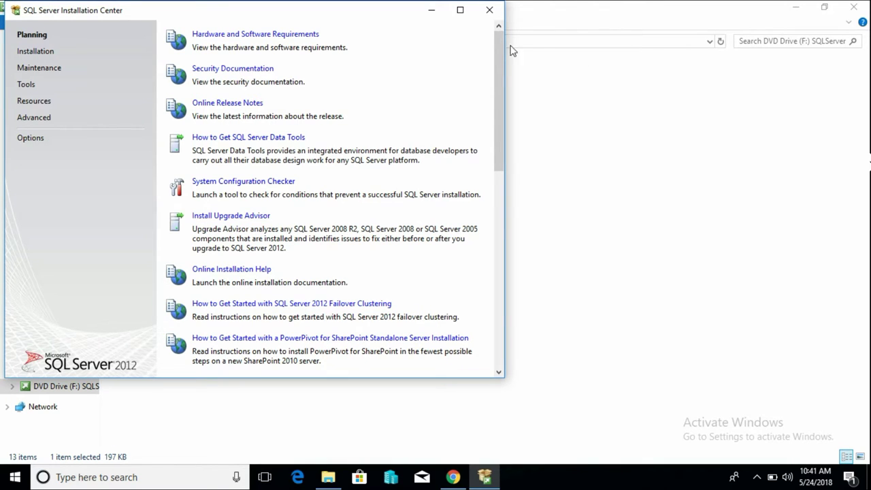
- Maximize the SQL Server Installation Center and launch a new stand-alone installation
click(460, 11)
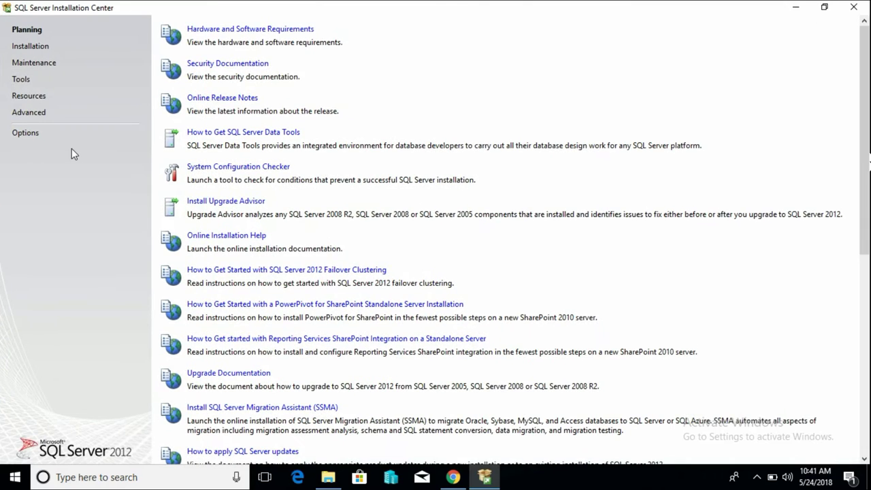
click(30, 48)
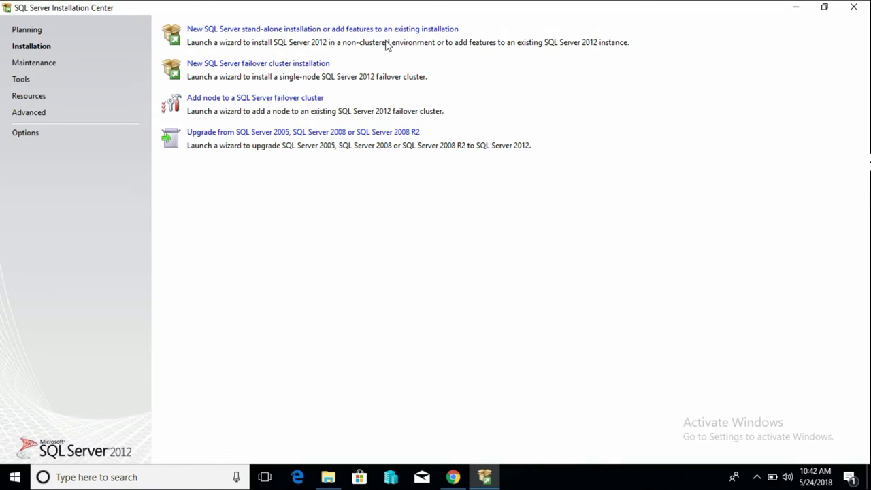
click(264, 32)
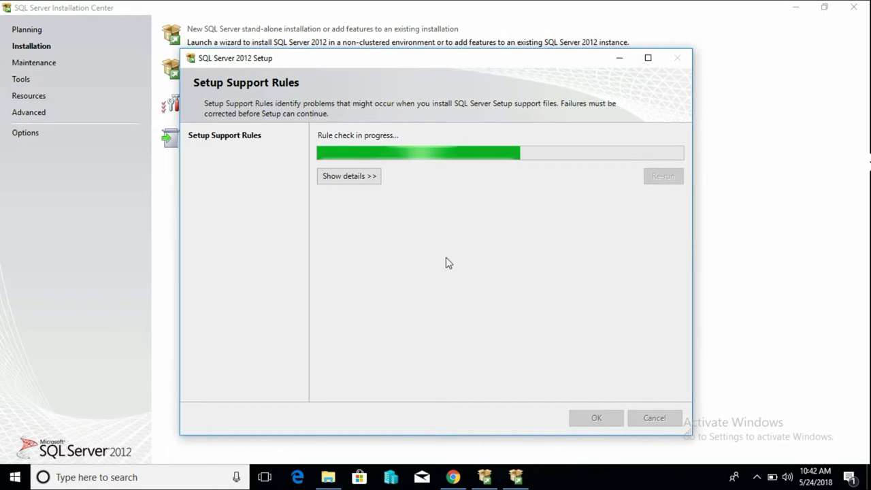
- Review the details of both setup support rule checks and continue past Product Updates to the product key page
click(348, 176)
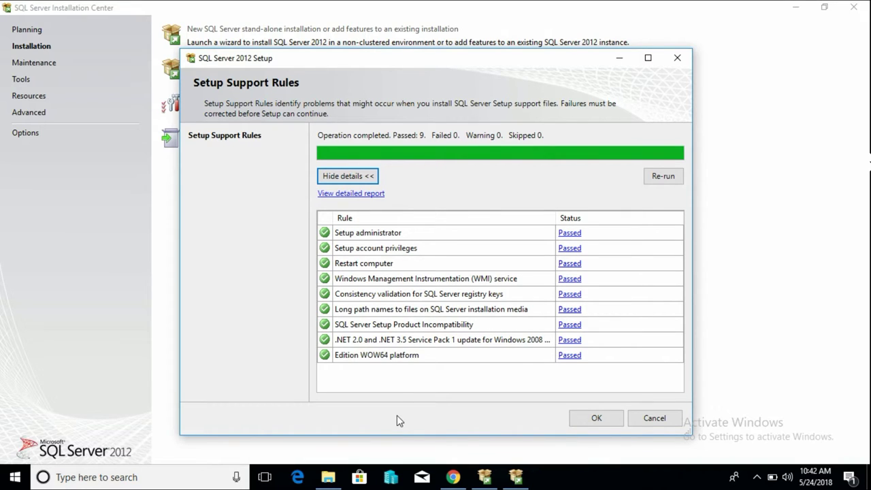
click(596, 419)
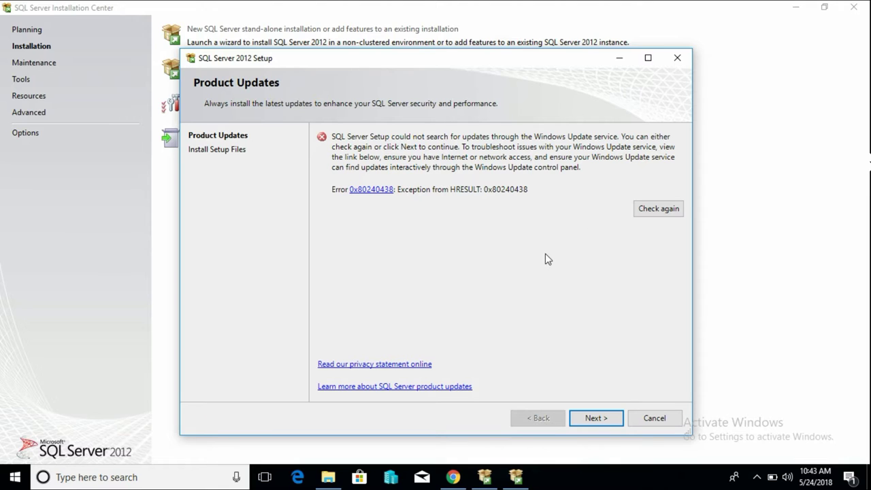
click(594, 419)
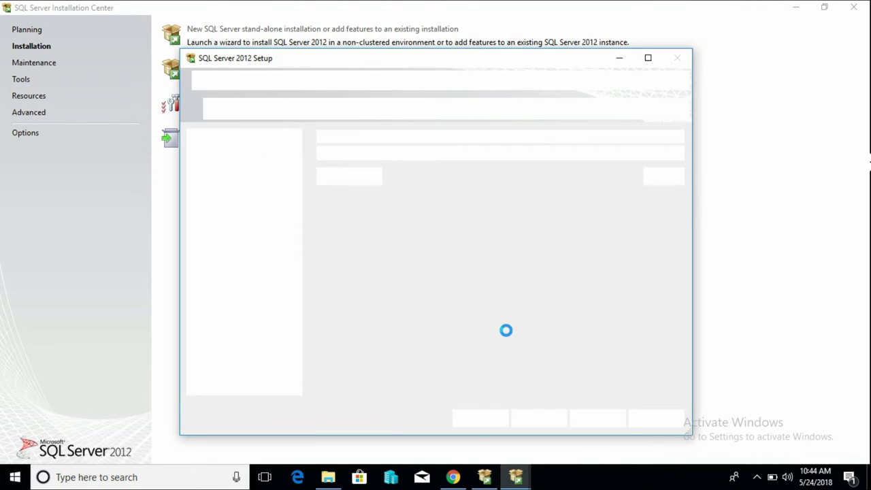
click(349, 176)
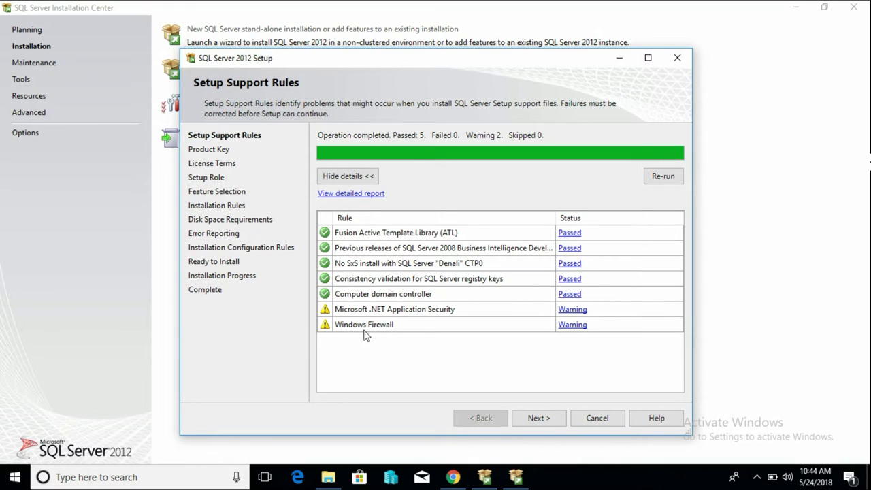
click(538, 418)
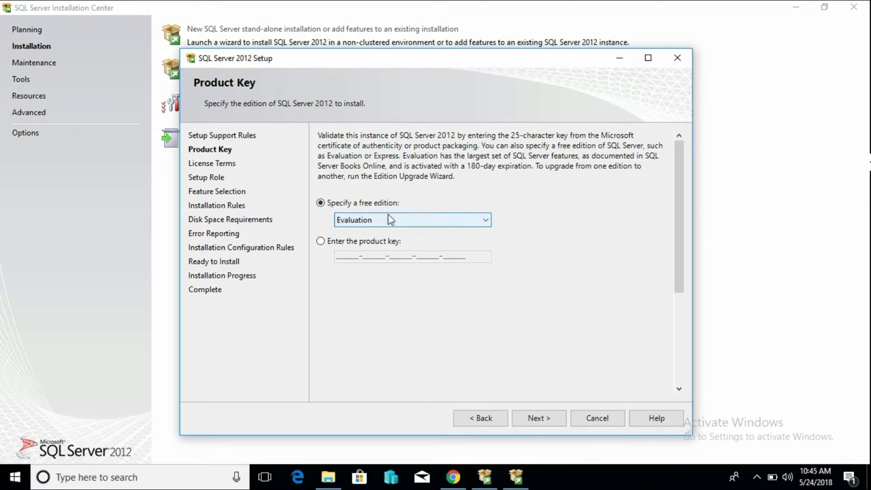
- Specify the free Evaluation edition and continue to the license terms
click(320, 241)
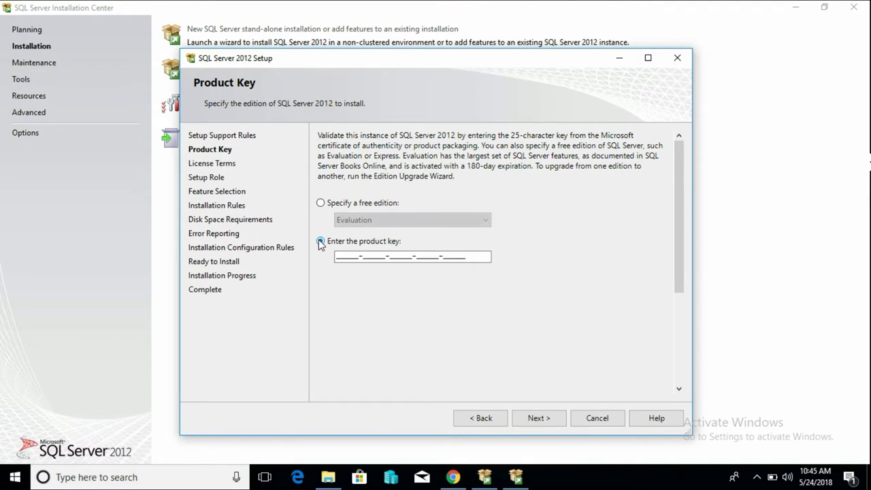
click(321, 204)
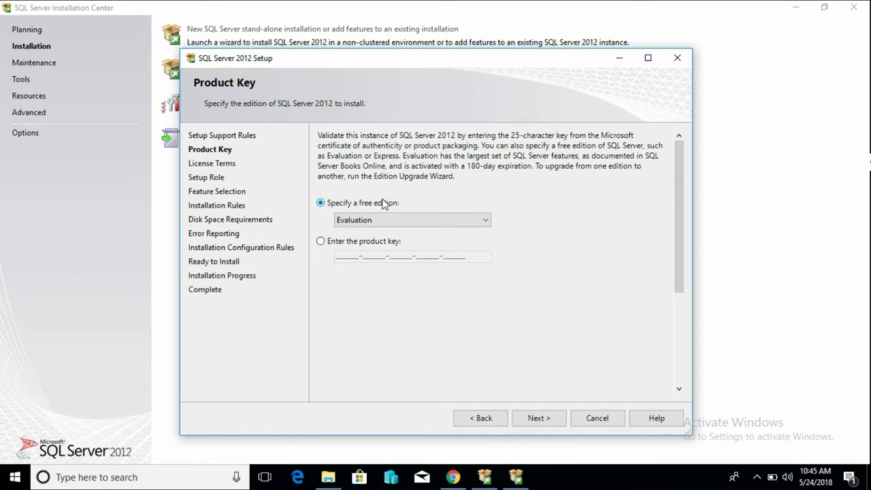
click(546, 420)
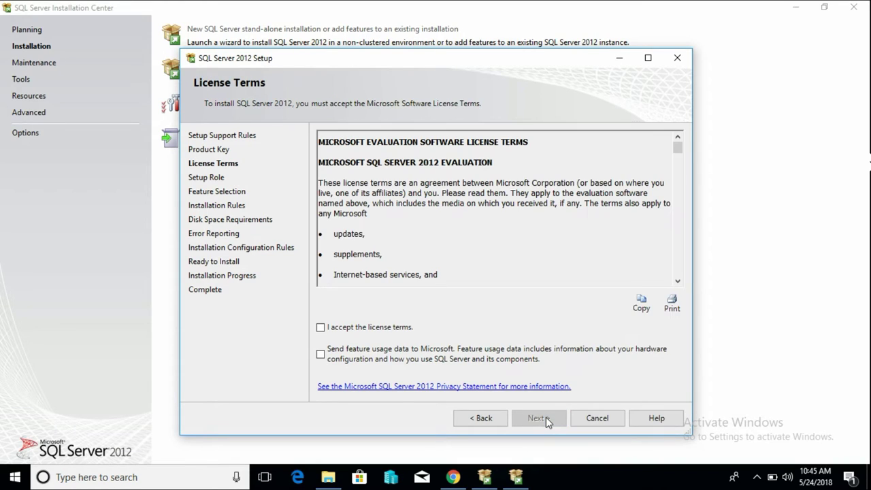
- Accept the license terms and continue with SQL Server Feature Installation as the setup role
click(321, 328)
click(543, 419)
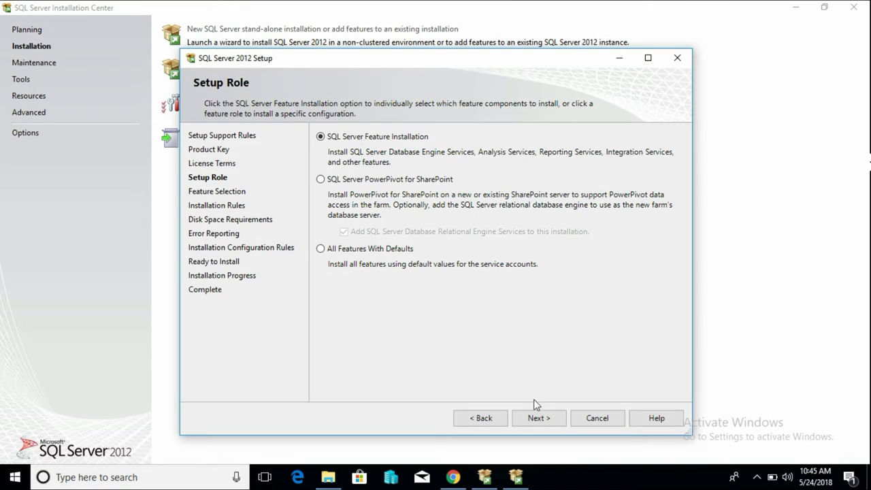
click(547, 423)
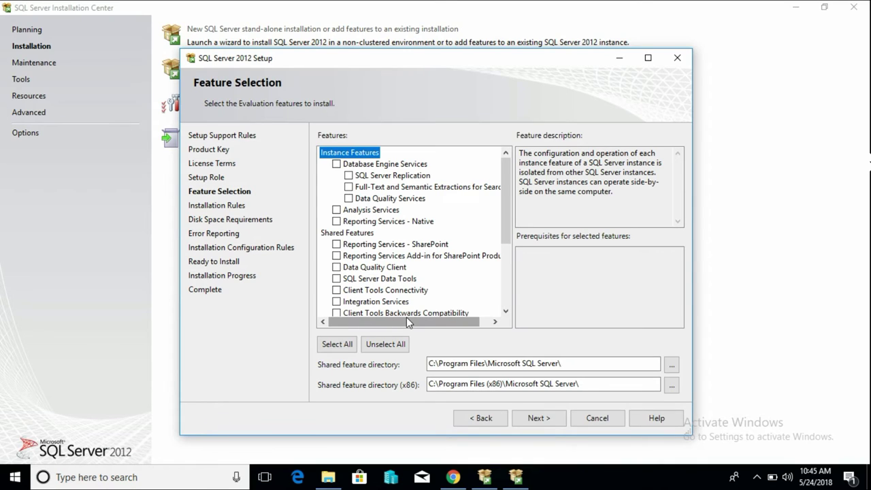
- Select all features with the default shared directories, and proceed after reviewing the installation rule details
click(336, 164)
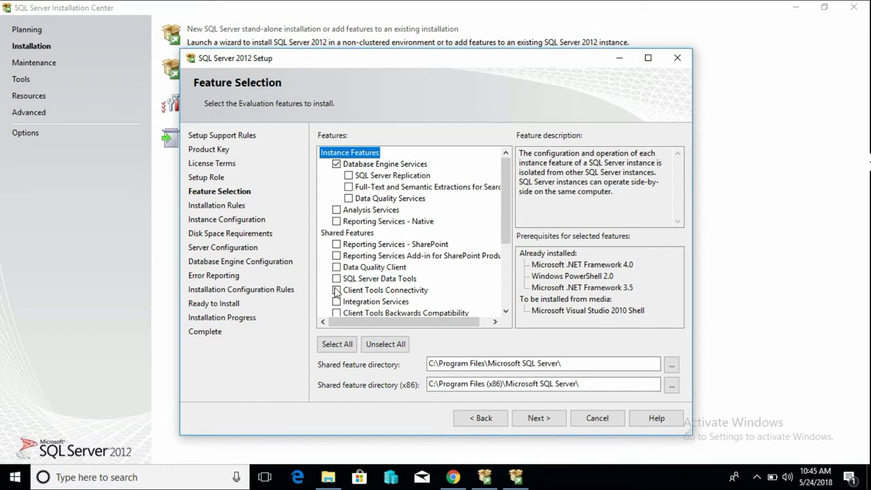
click(345, 346)
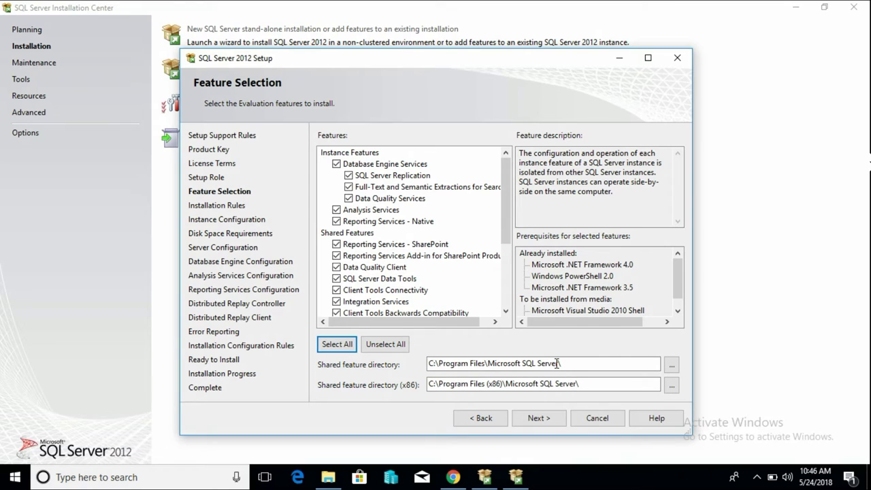
click(546, 420)
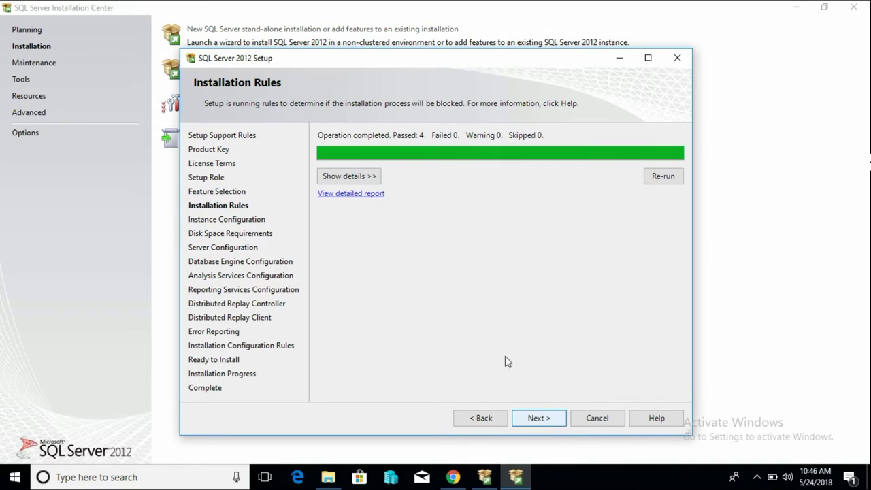
click(360, 182)
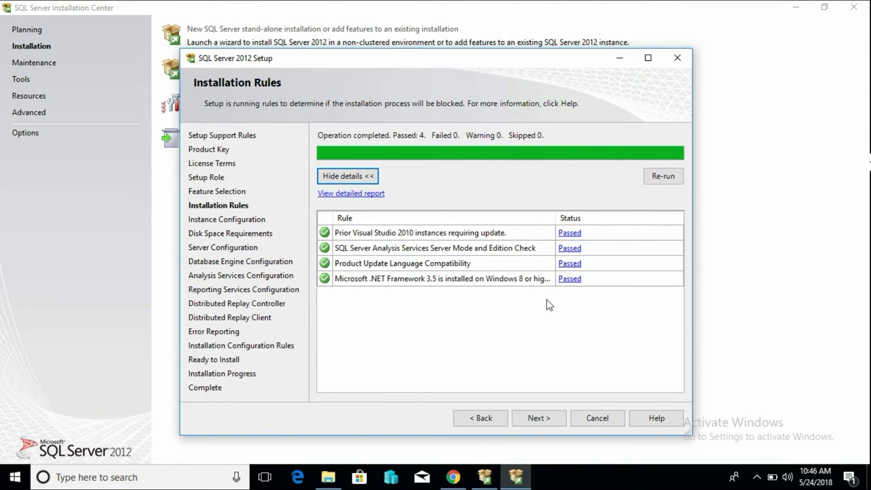
click(547, 416)
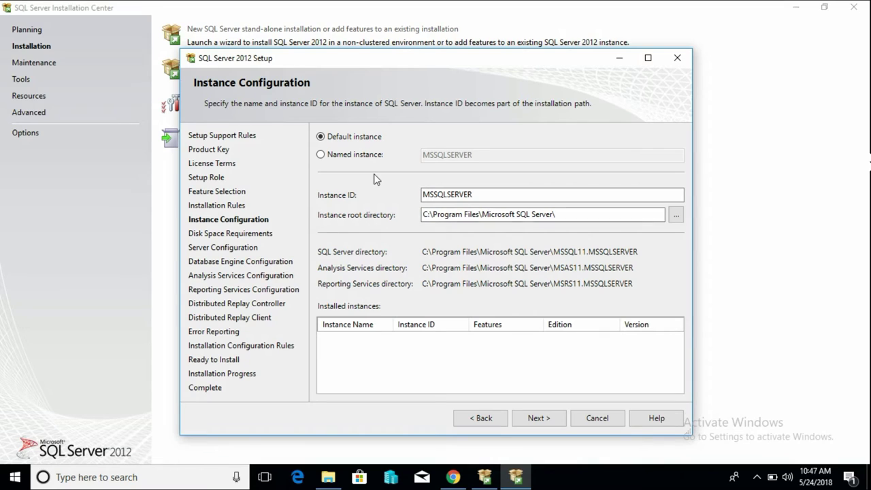
- Choose the default instance with ID MSSQLSERVER and continue past the disk space requirements
click(343, 156)
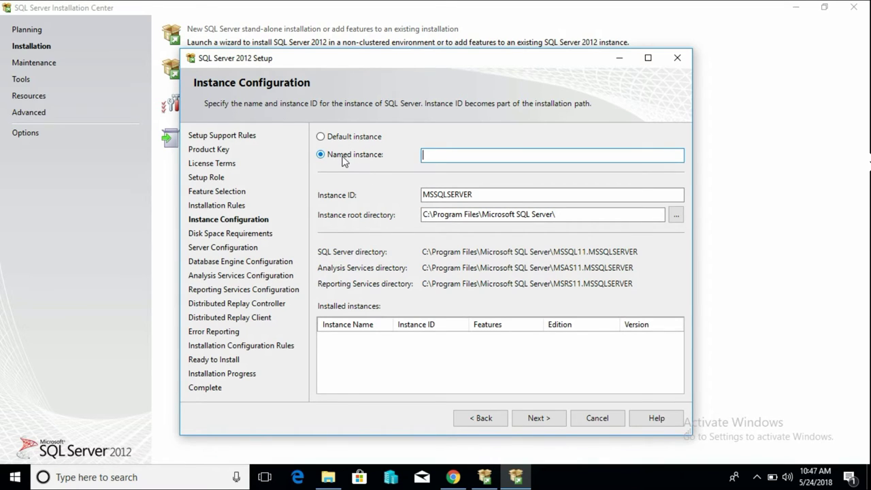
click(321, 138)
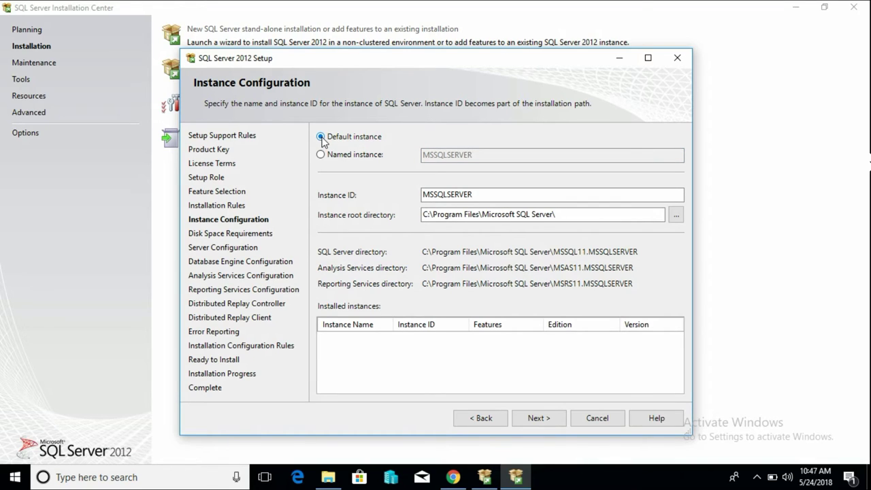
click(321, 155)
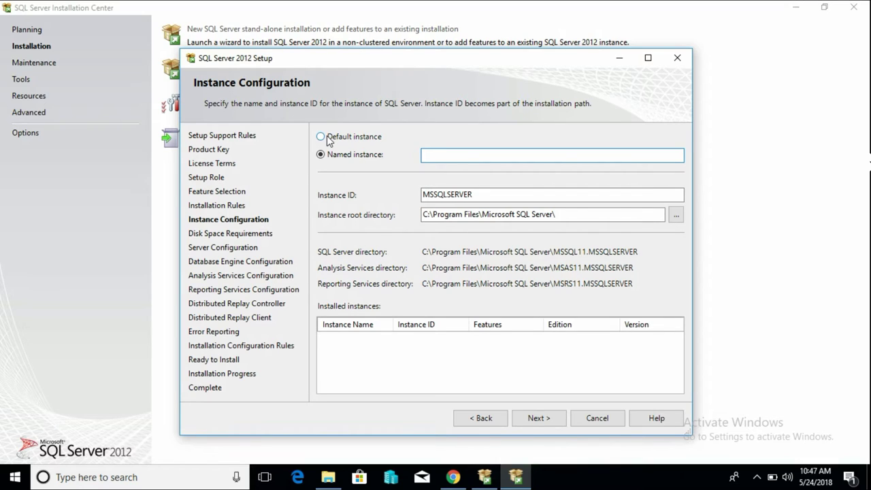
click(327, 137)
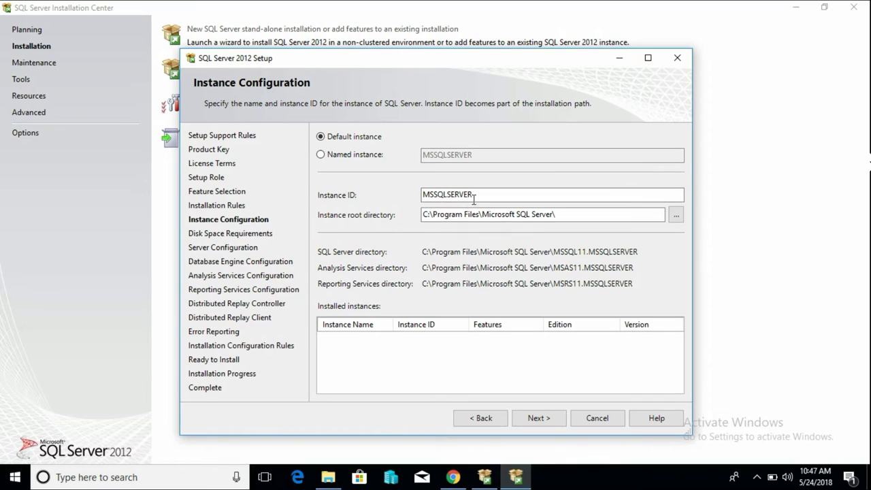
click(539, 420)
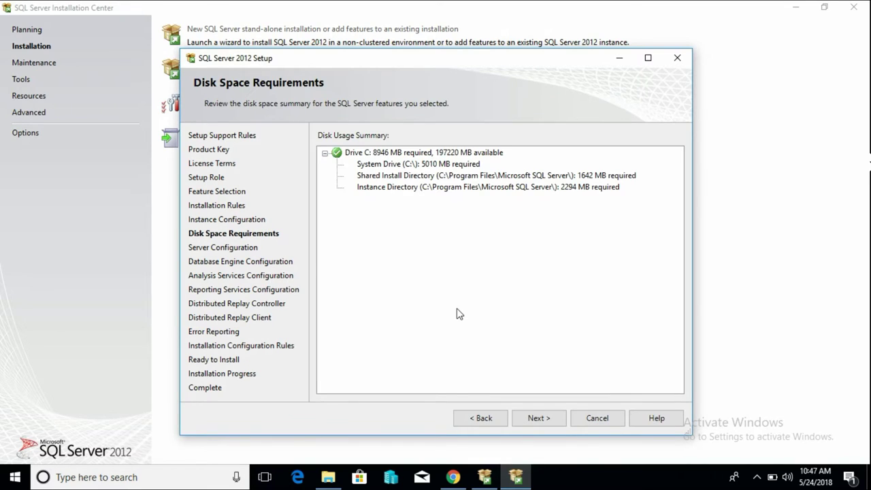
click(548, 417)
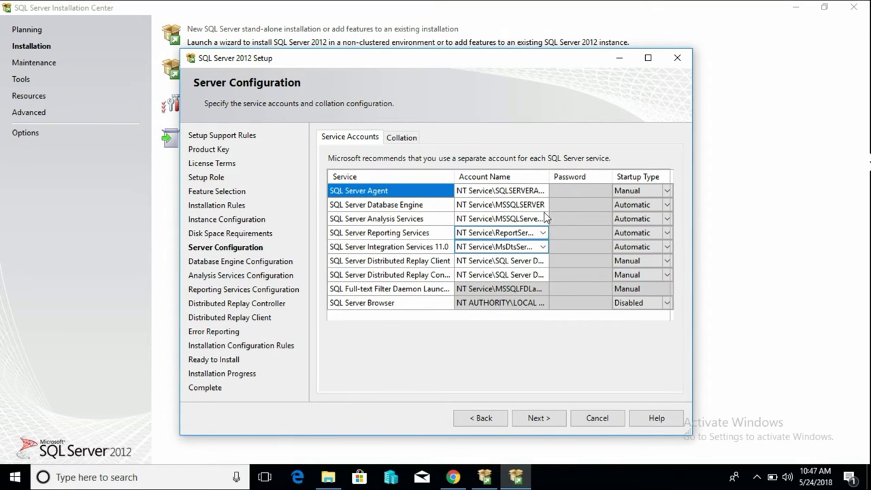
- Set the SQL Server Agent service's startup type to Automatic and continue to the Database Engine configuration
click(534, 194)
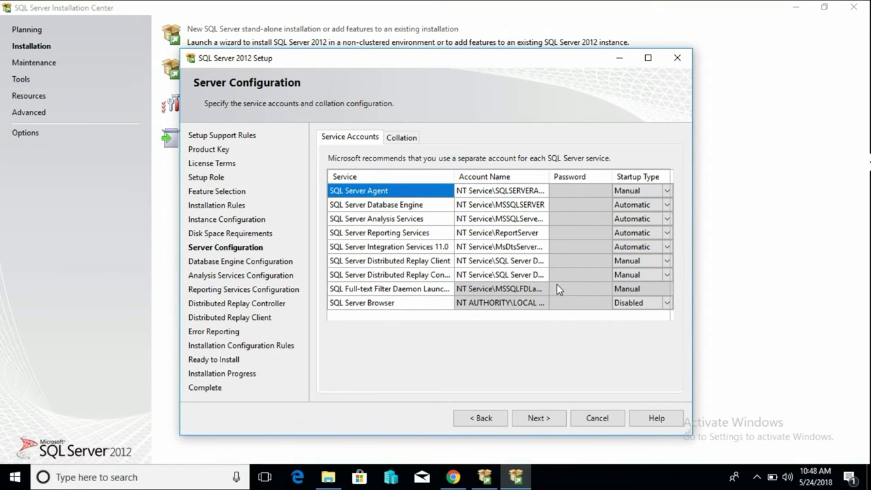
click(667, 192)
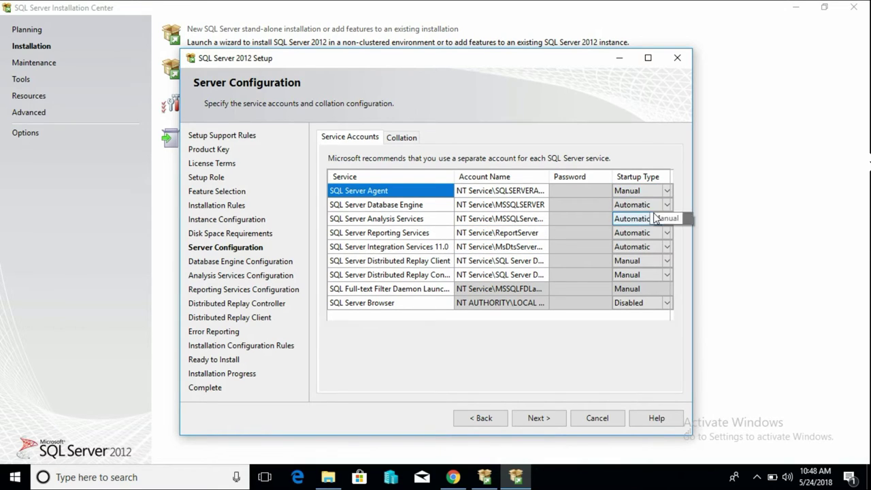
click(667, 192)
click(632, 204)
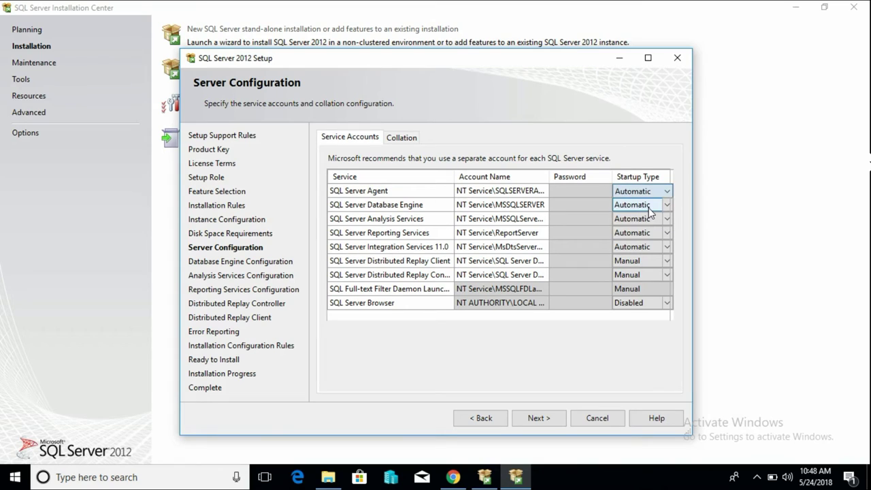
click(656, 232)
click(656, 260)
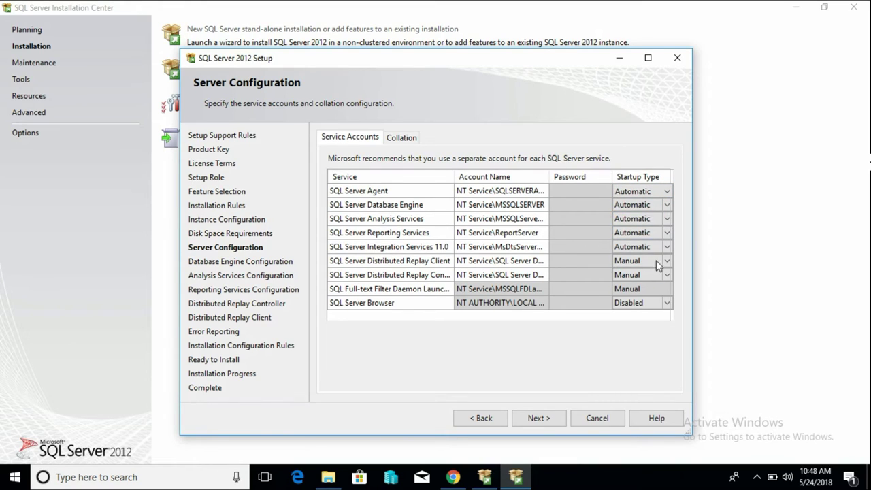
click(642, 275)
click(592, 365)
click(548, 417)
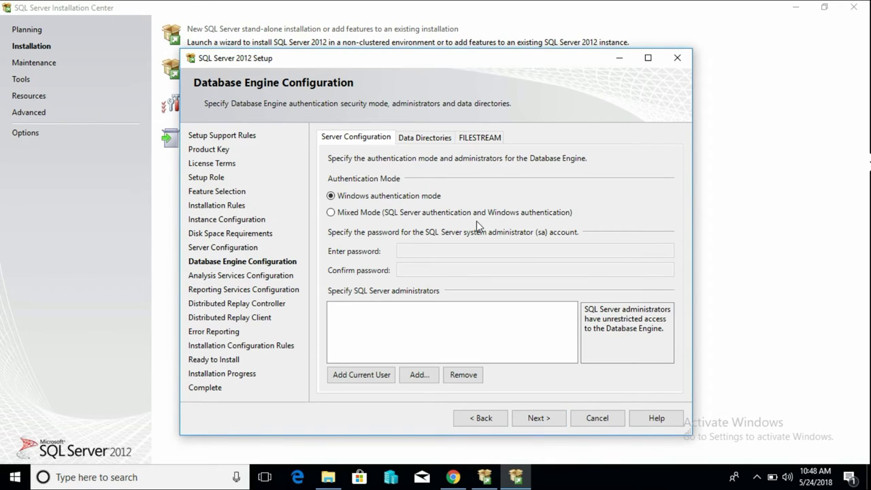
- Choose Mixed Mode authentication, then enter and confirm the password for the SQL Server system administrator (sa) account
click(331, 213)
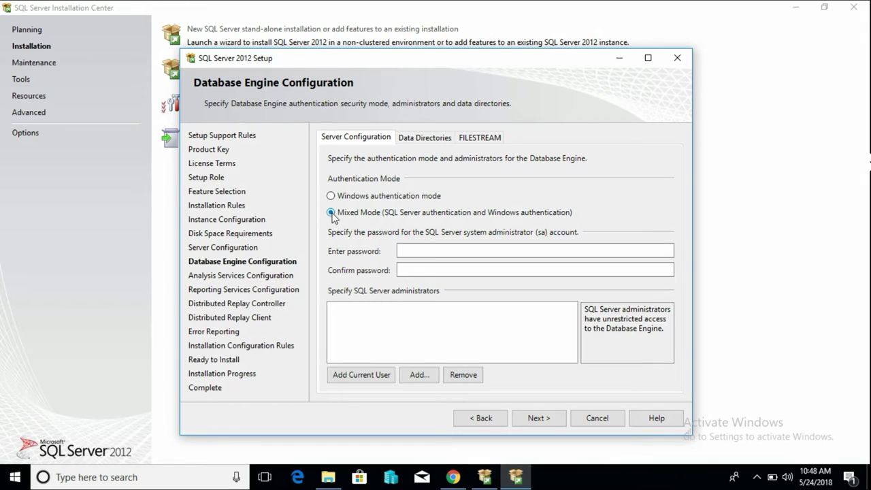
click(410, 250)
text(•)
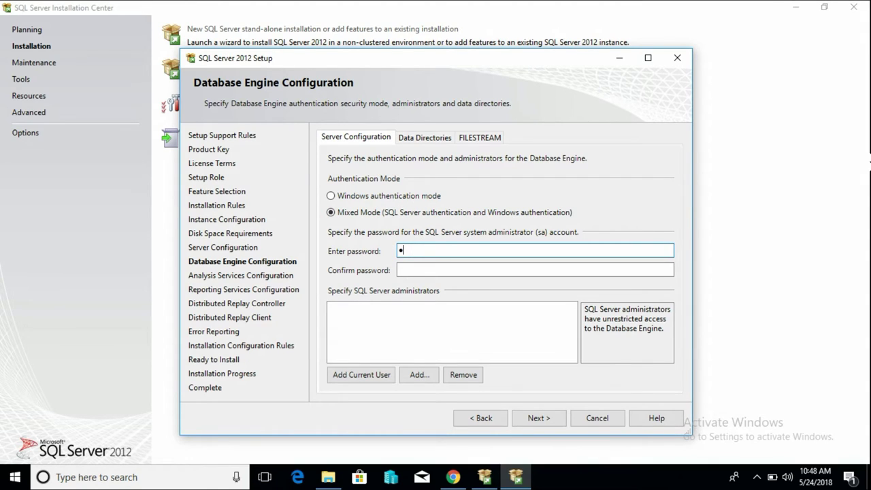
text(••••)
key(BackSpace)
text(••••)
key(Tab)
text(•)
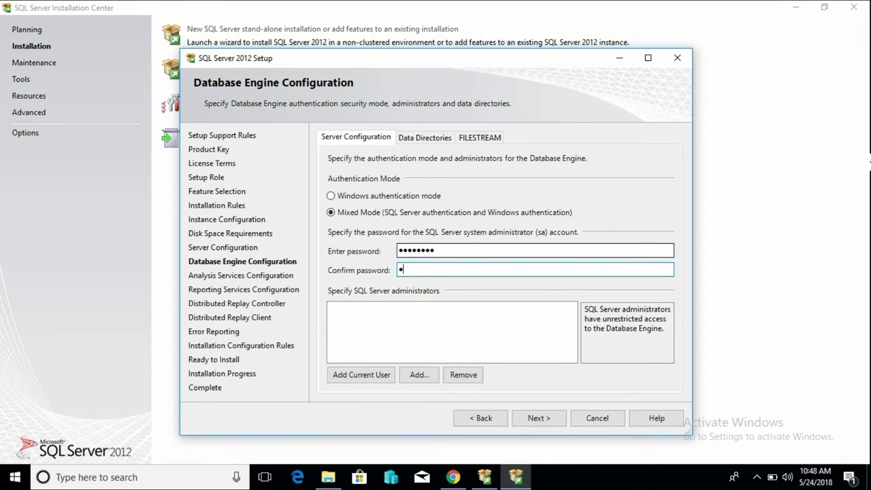
key(BackSpace)
text(••••••••)
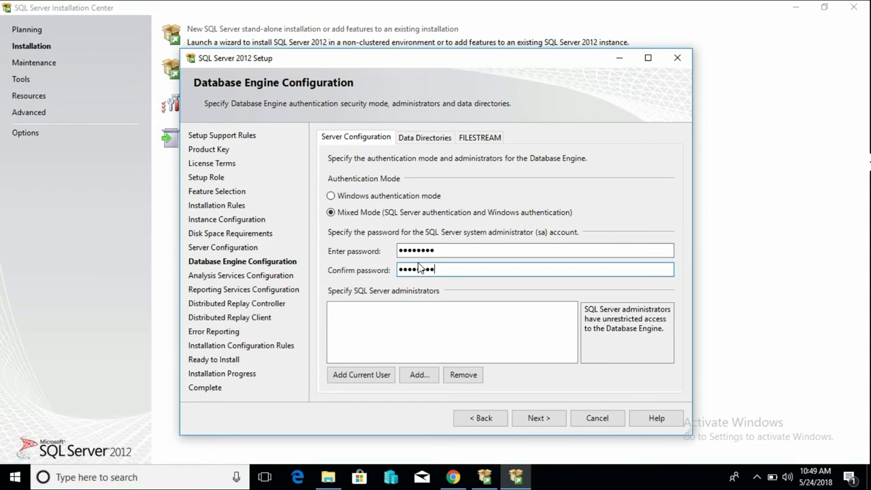
- Add the current user as SQL Server administrator, check the data directories and FILESTREAM settings, and continue to Analysis Services
click(357, 376)
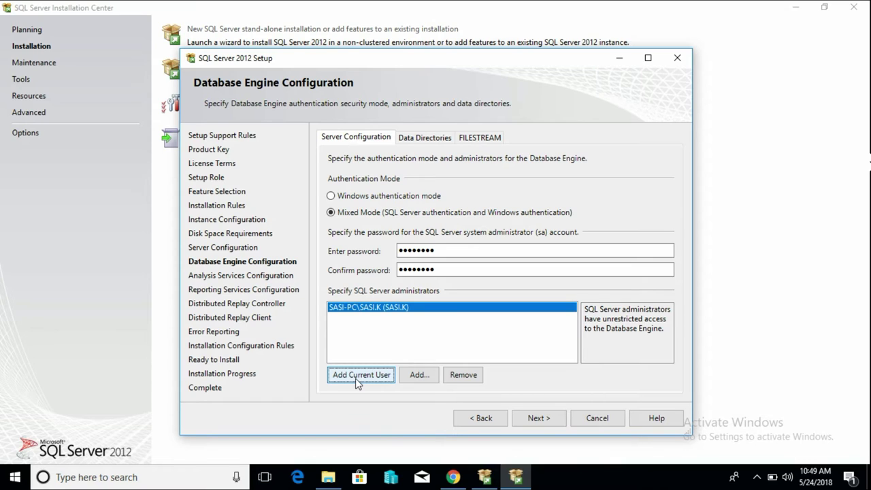
click(423, 139)
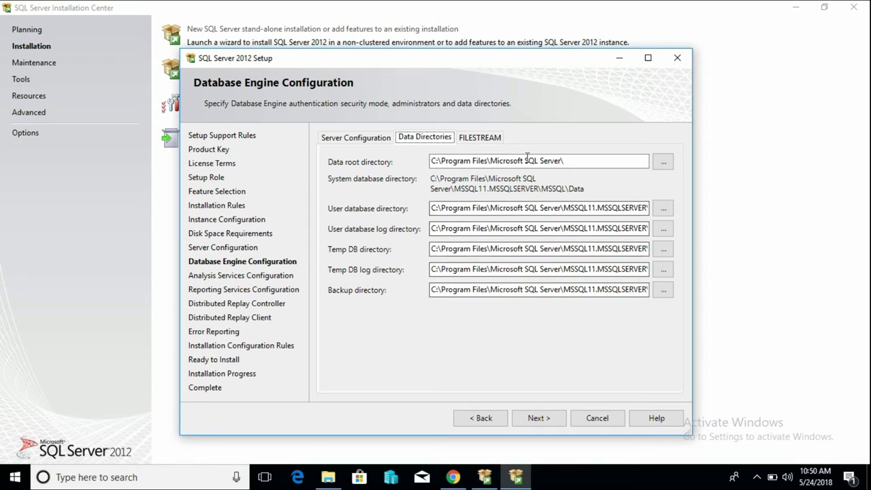
click(480, 138)
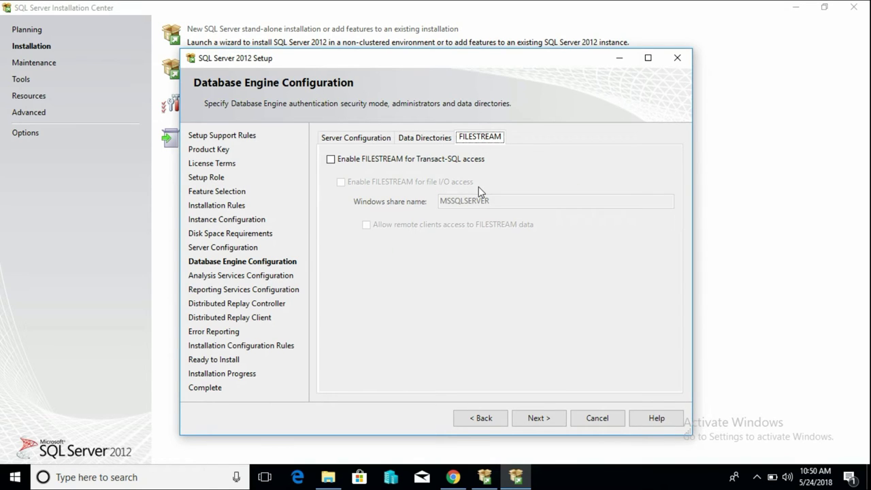
click(347, 138)
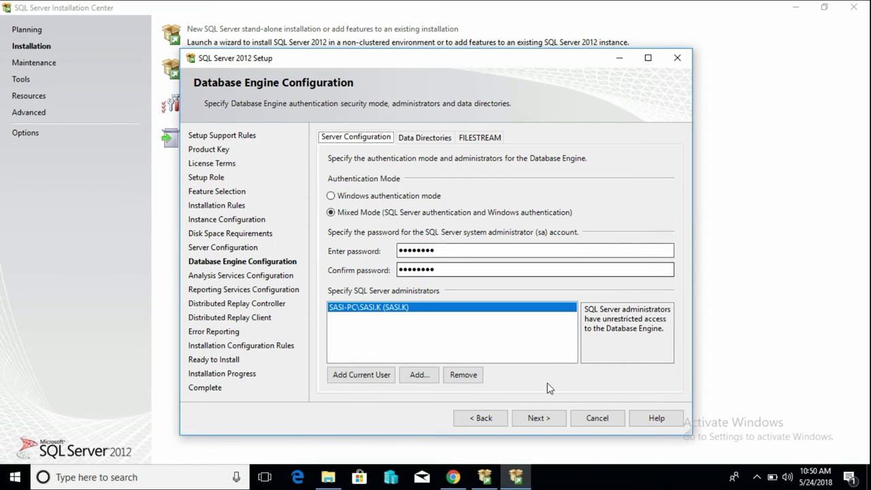
click(538, 419)
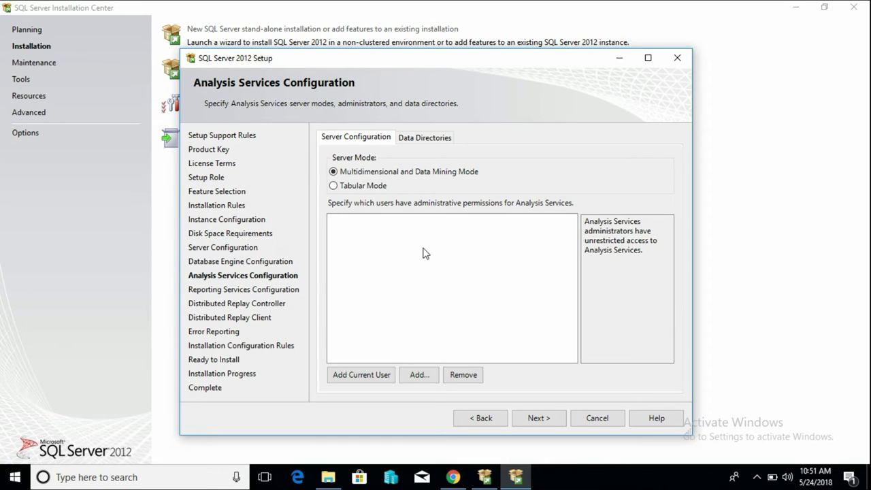
- Give the current user Analysis Services administrative permissions and continue with the default data directories
click(369, 375)
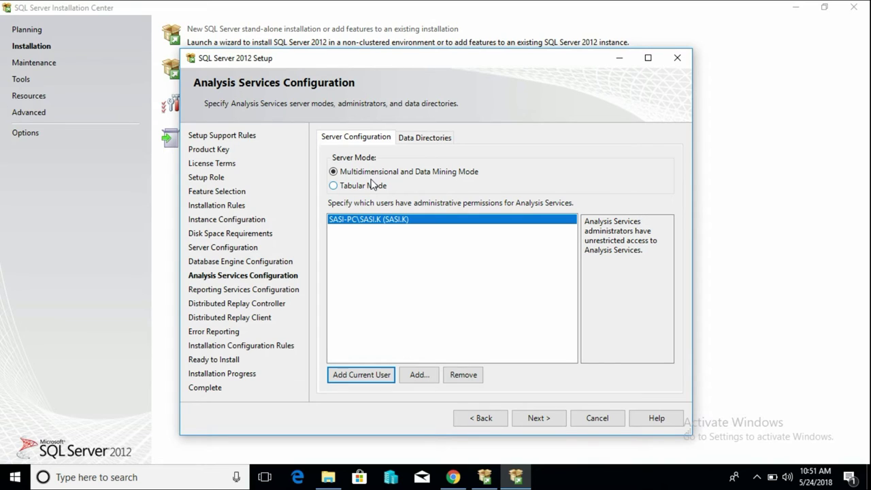
click(436, 140)
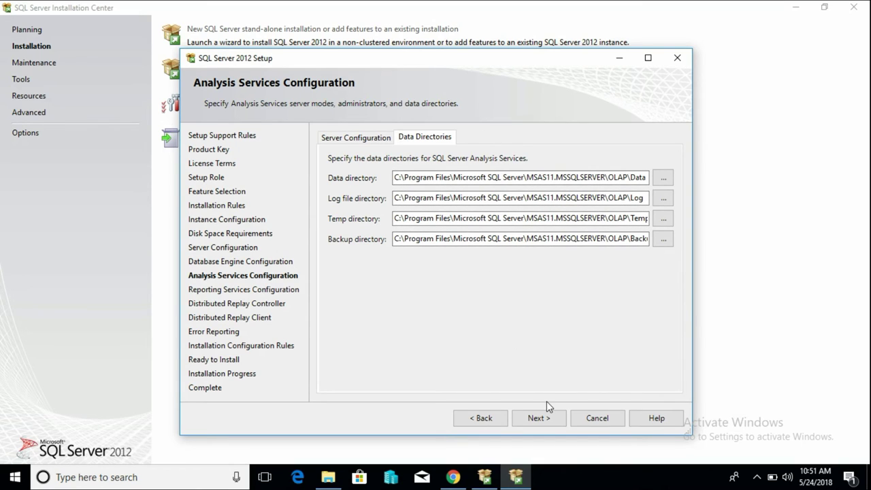
click(548, 418)
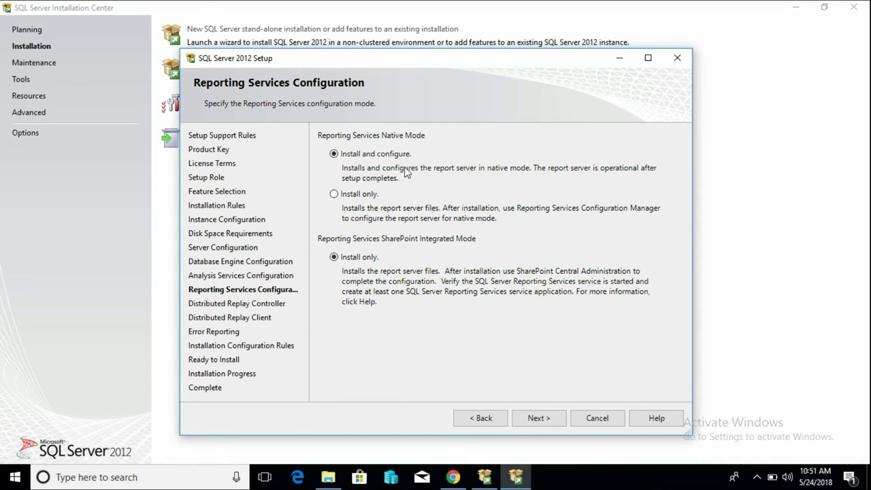
- Choose Install only for Reporting Services Native Mode and continue to the Distributed Replay Controller
click(334, 195)
click(537, 418)
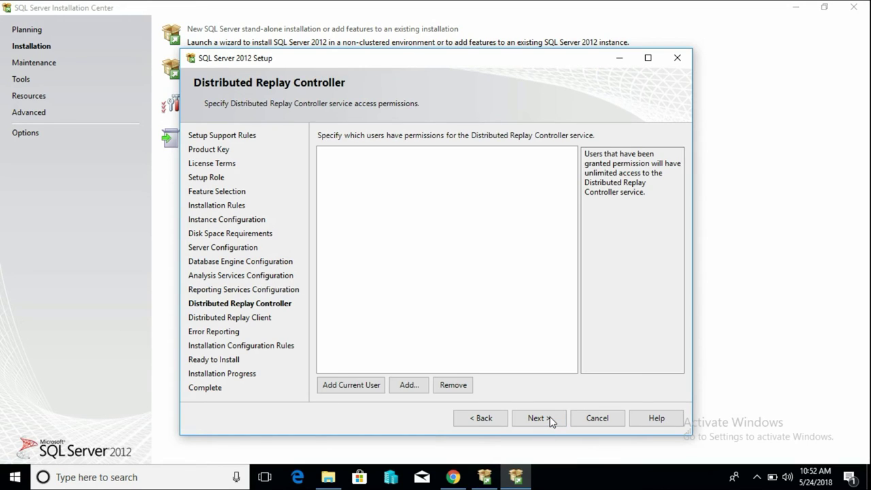
- Grant the current user permissions for the Distributed Replay Controller service and continue to the client settings
click(351, 385)
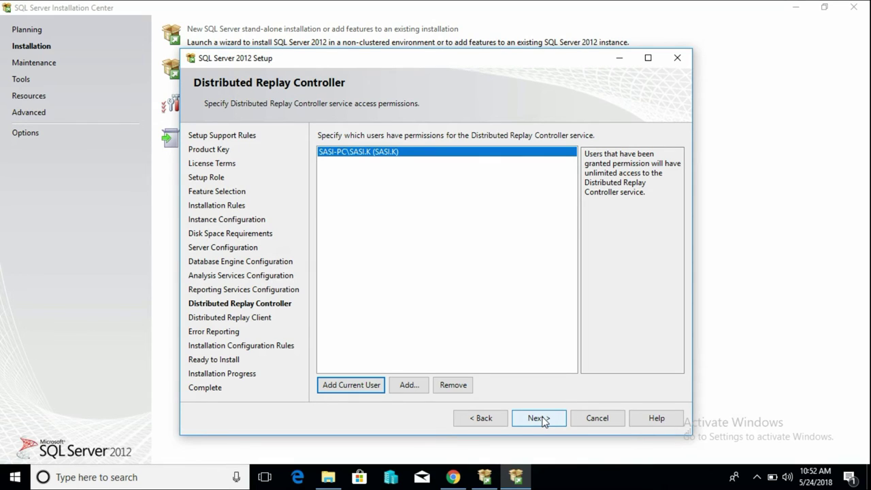
click(408, 392)
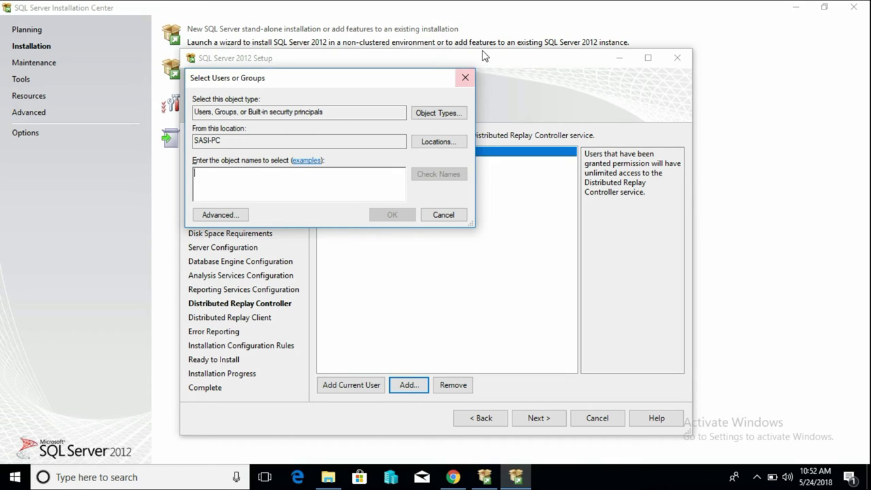
click(465, 81)
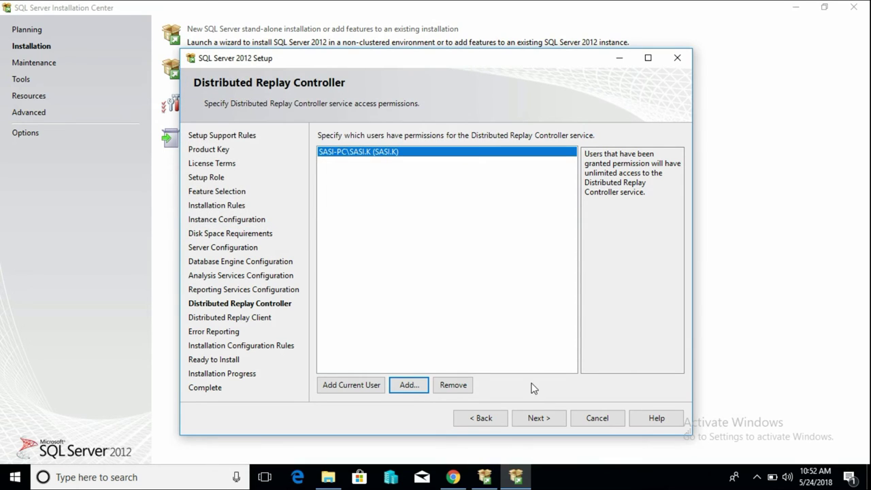
click(545, 421)
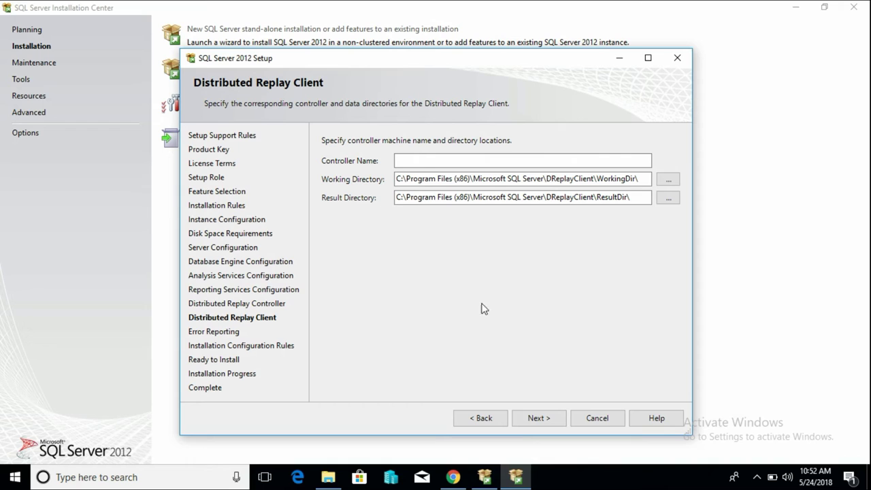
- Accept the default Distributed Replay Client and error reporting settings, and proceed after reviewing the installation configuration rule details
click(539, 418)
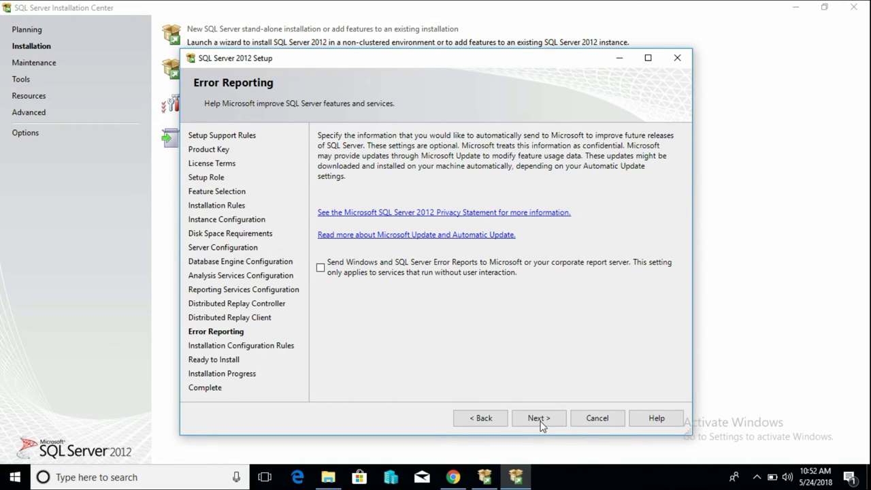
click(540, 421)
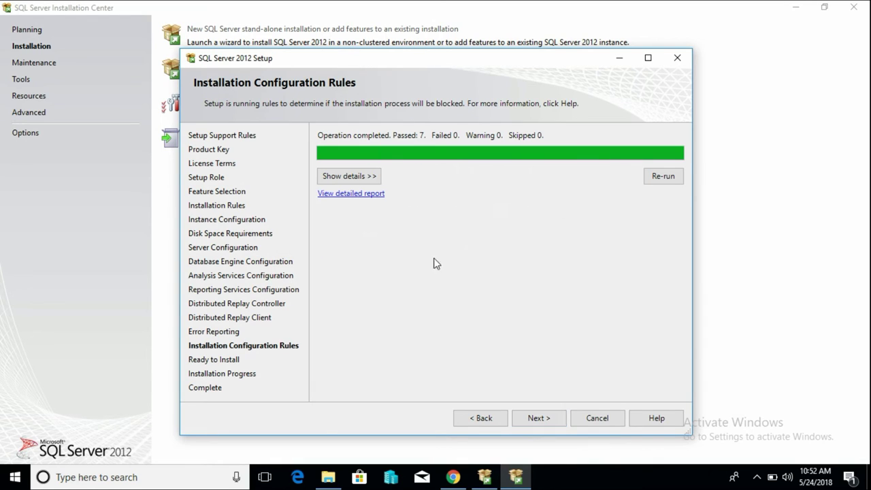
click(367, 176)
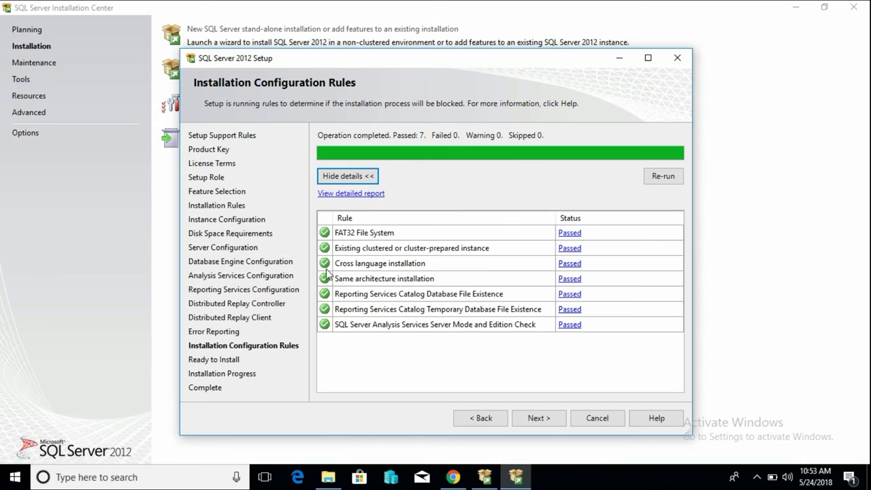
click(542, 417)
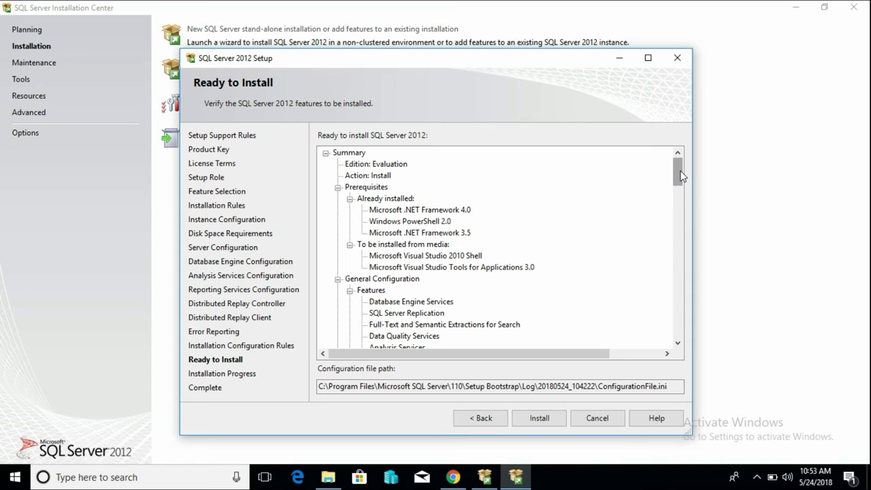
- Check the summary of features ready to install and start the SQL Server 2012 installation
mouse_move(680, 176)
mouse_down()
mouse_move(681, 333)
mouse_move(687, 166)
mouse_up()
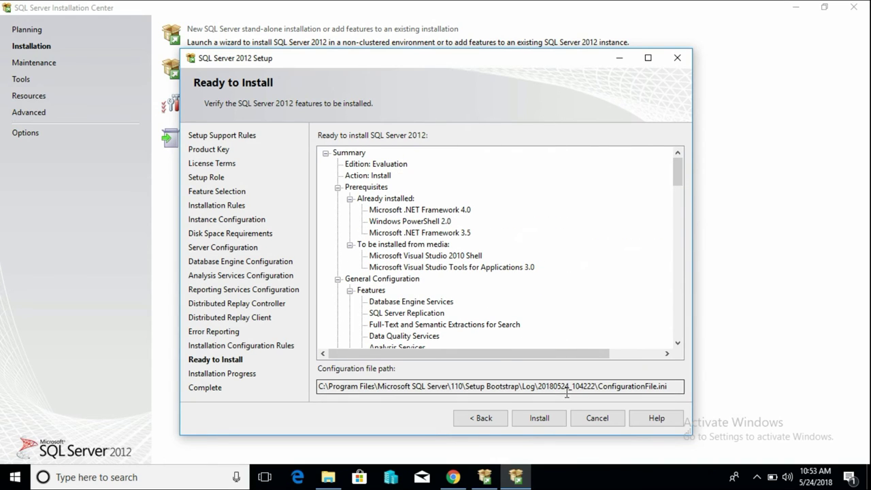
click(545, 419)
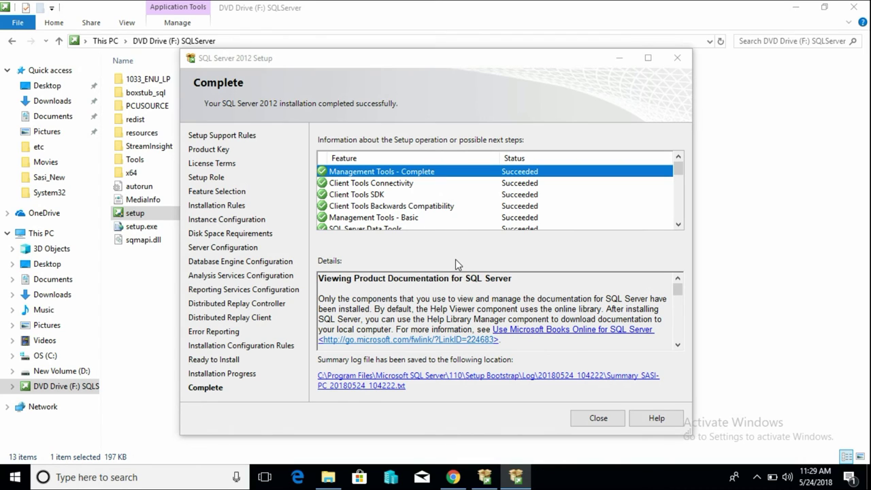
- Examine the installation status of every feature listed in the completed setup's results
click(678, 225)
click(679, 226)
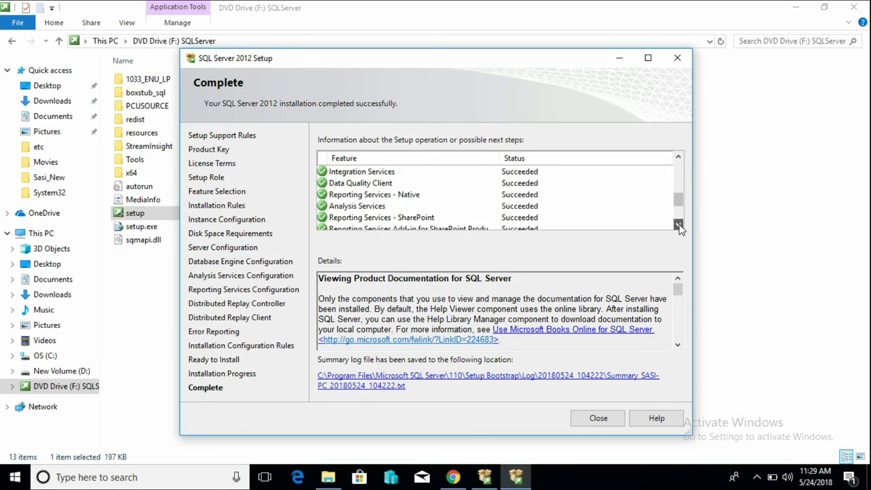
click(678, 225)
click(678, 225)
click(678, 226)
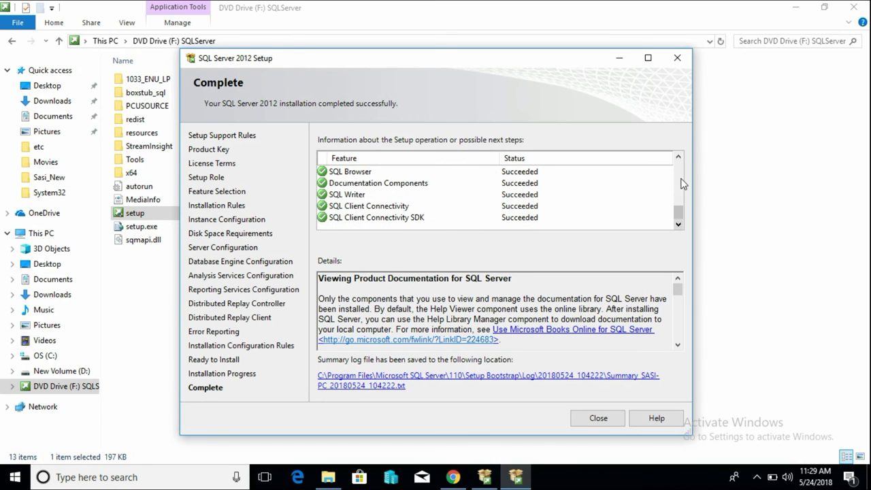
click(678, 157)
click(679, 157)
click(679, 157)
click(678, 157)
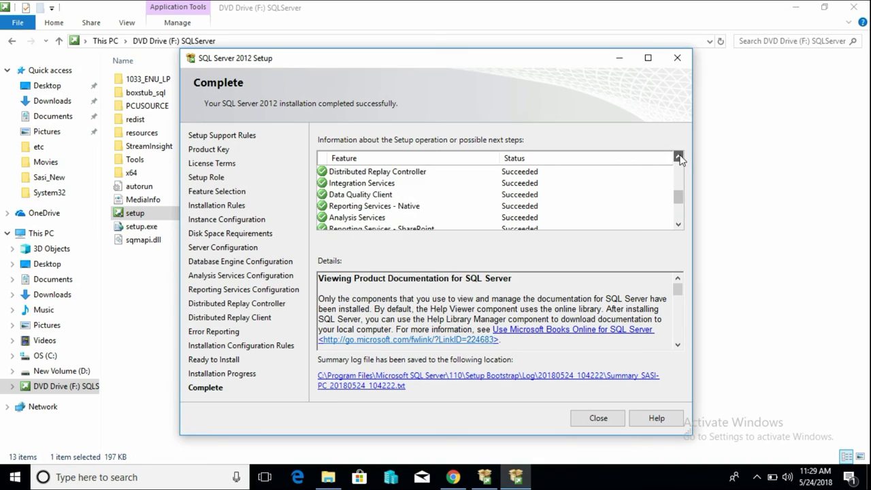
click(678, 157)
click(678, 157)
click(678, 157)
click(679, 158)
click(679, 158)
click(679, 158)
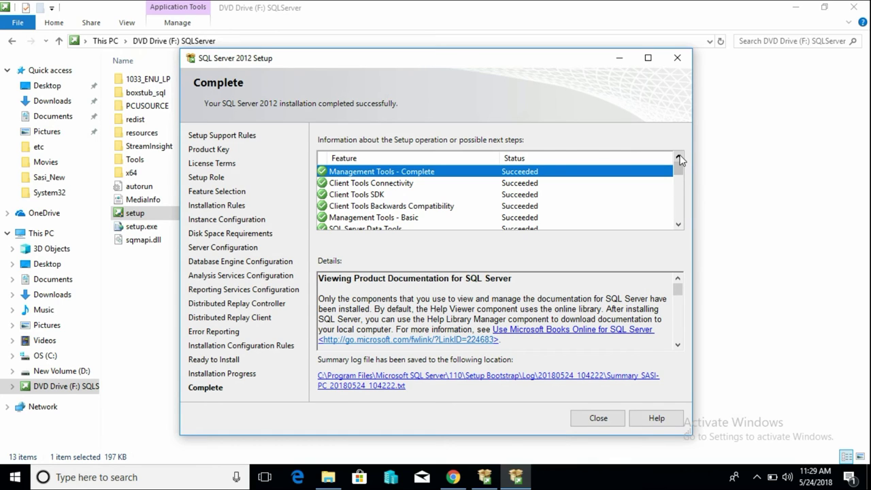
- Launch SQL Server Management Studio with the Run command ssms
key(super+r)
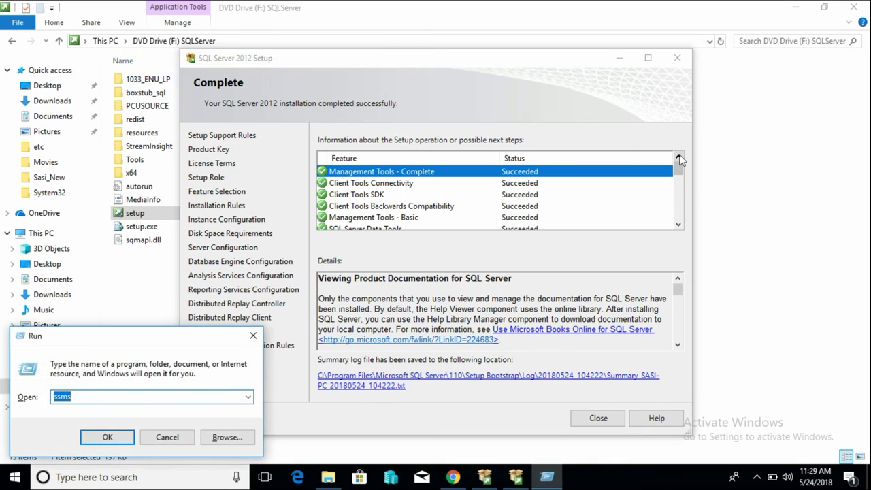
text(ss)
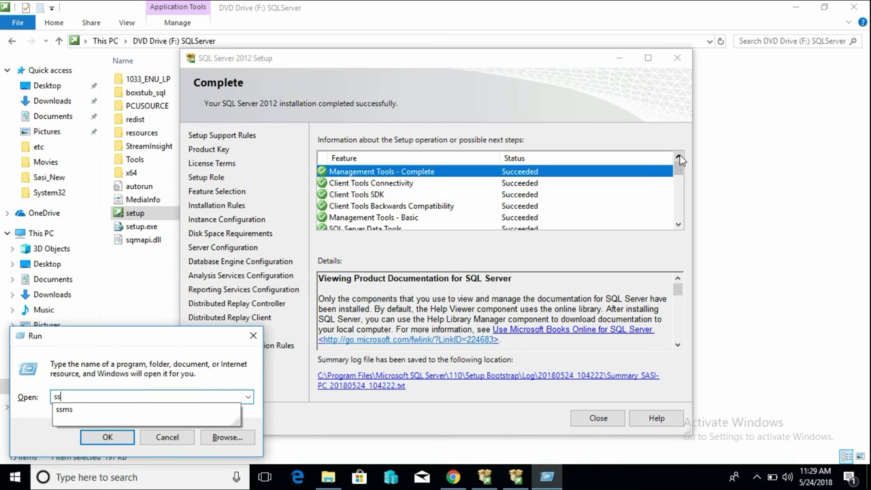
text(ms)
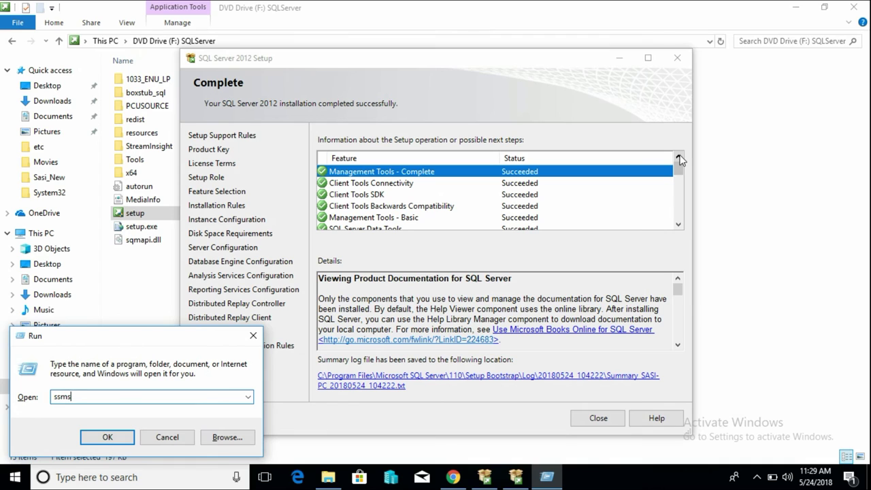
key(Return)
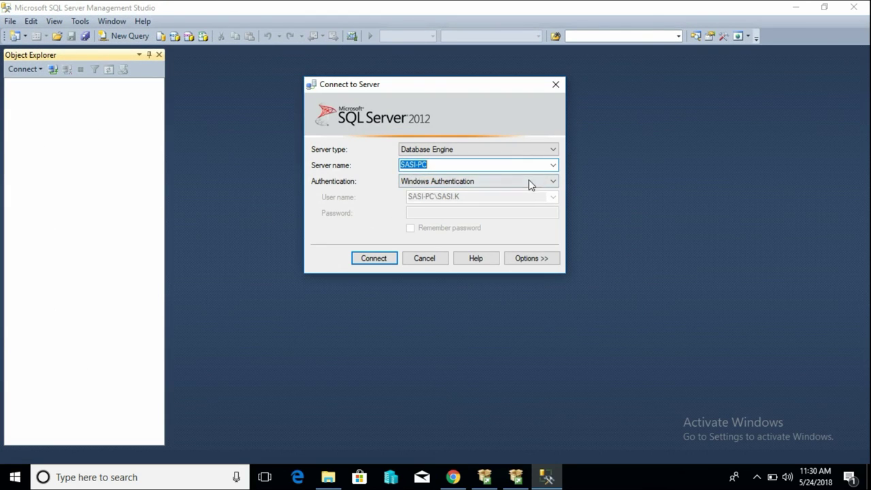
- Browse the local servers for the Database Engine instance, select it and connect using Windows Authentication
click(553, 165)
click(465, 186)
click(341, 115)
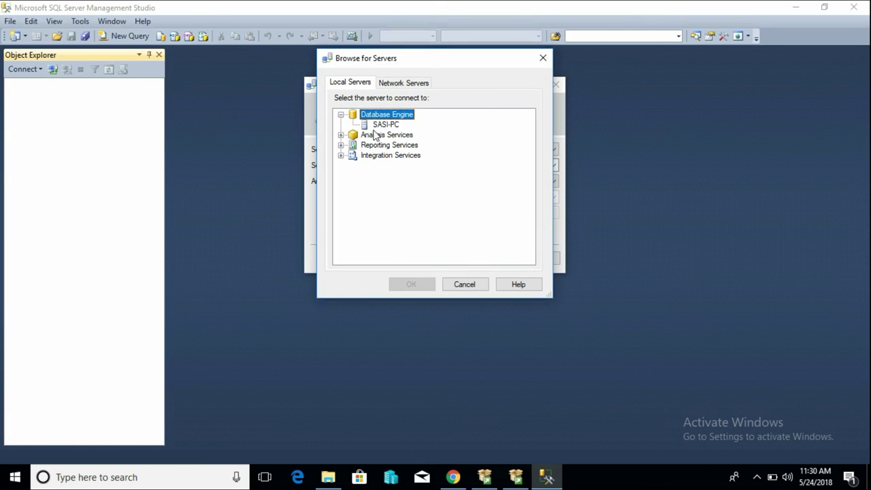
click(381, 126)
click(410, 289)
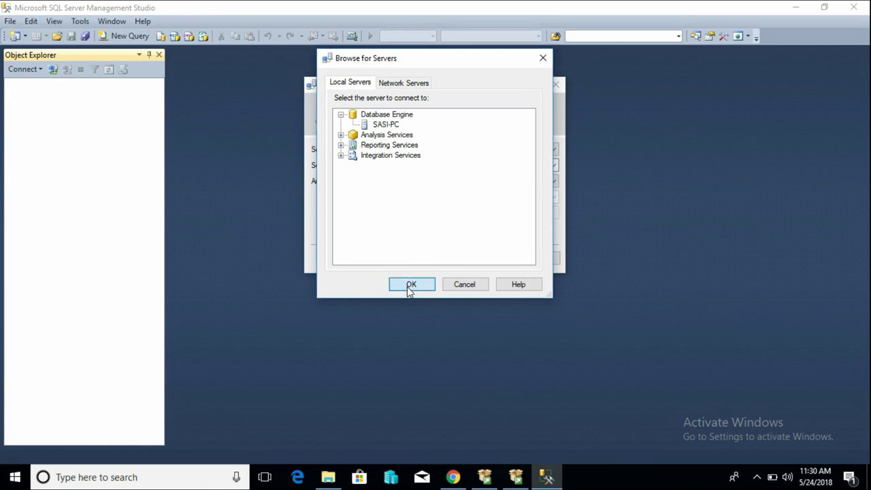
click(373, 258)
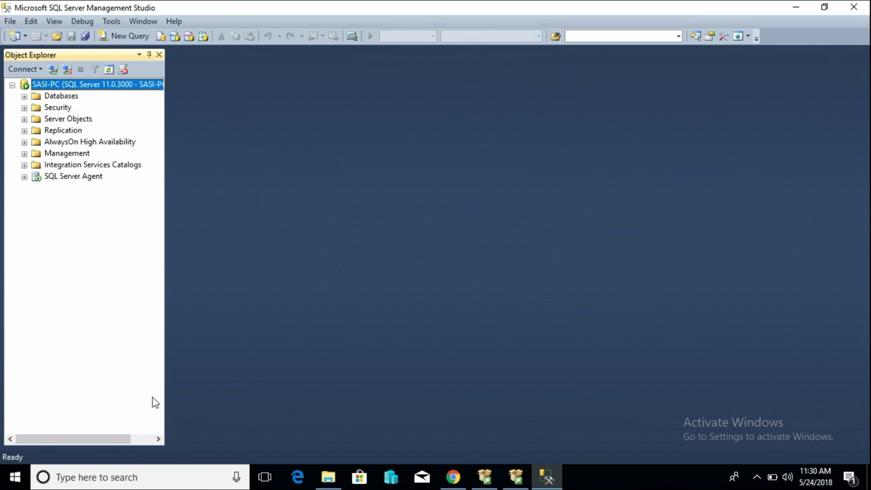
- Open a new query window on the connected server
click(134, 36)
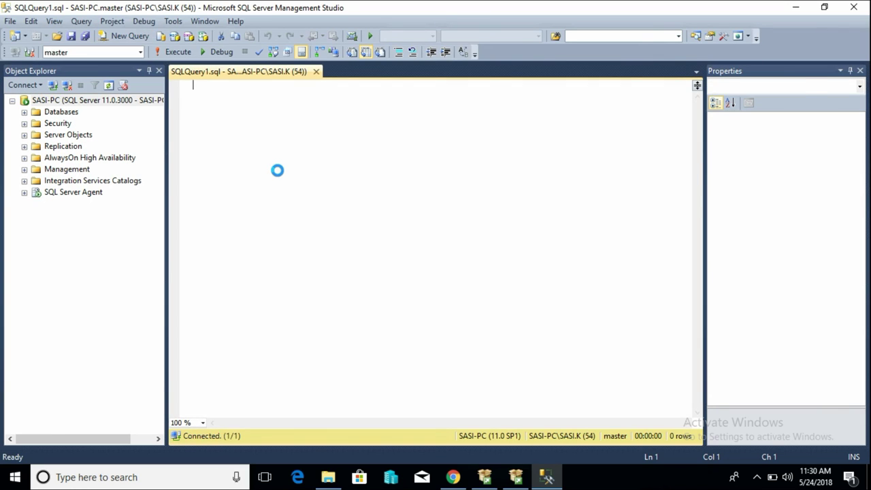
text(select)
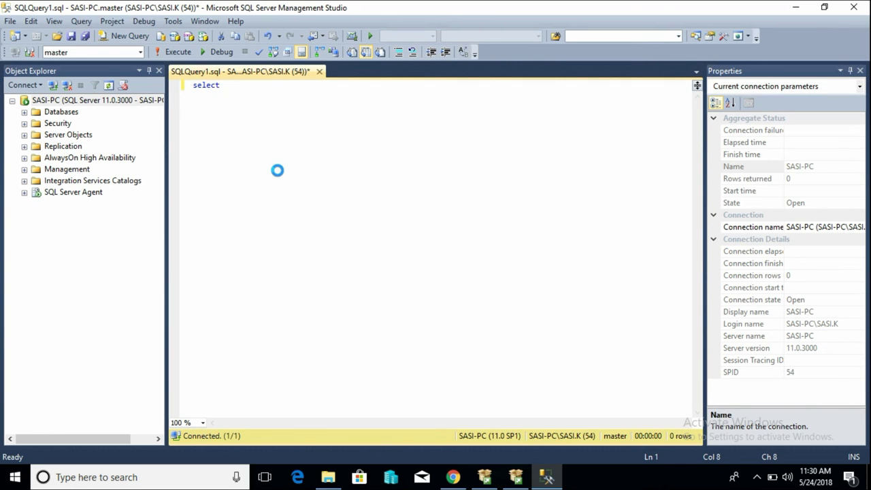
text( @@version)
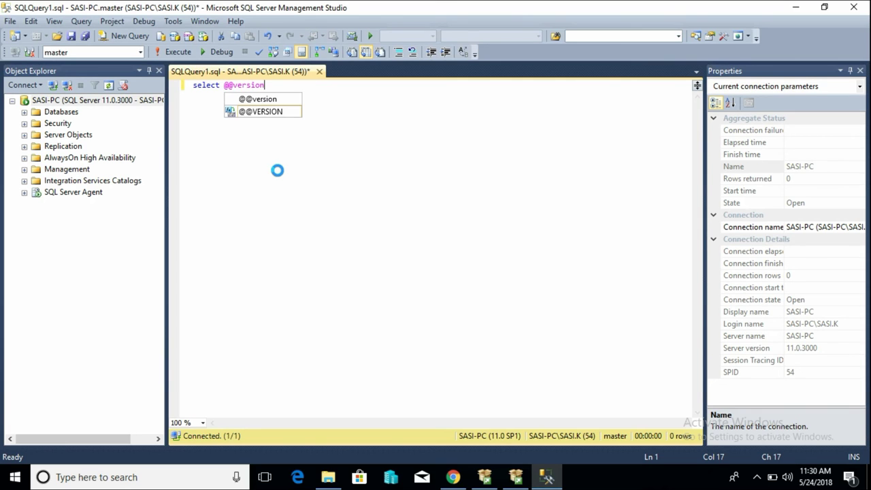
key(Tab)
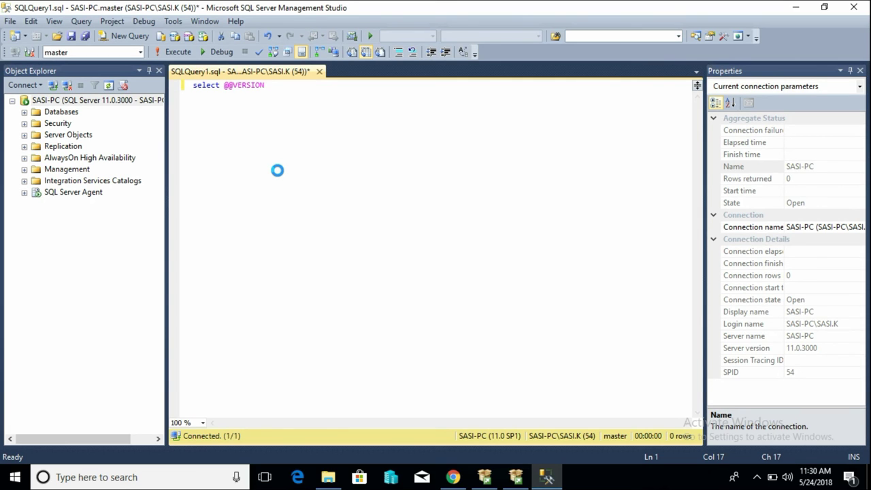
click(177, 53)
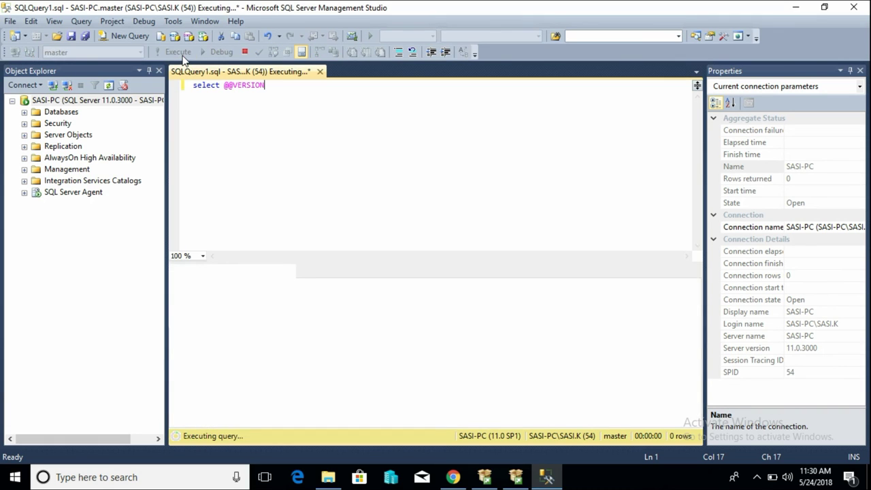
double_click(360, 286)
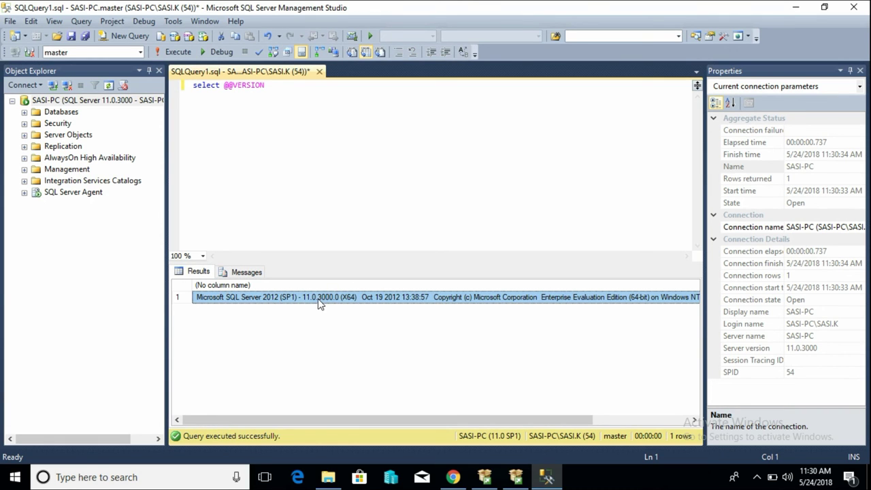
- Paste the returned version text below the query to read it in full, and delete the pasted text
click(293, 98)
key(Return)
key(Return)
key(Return)
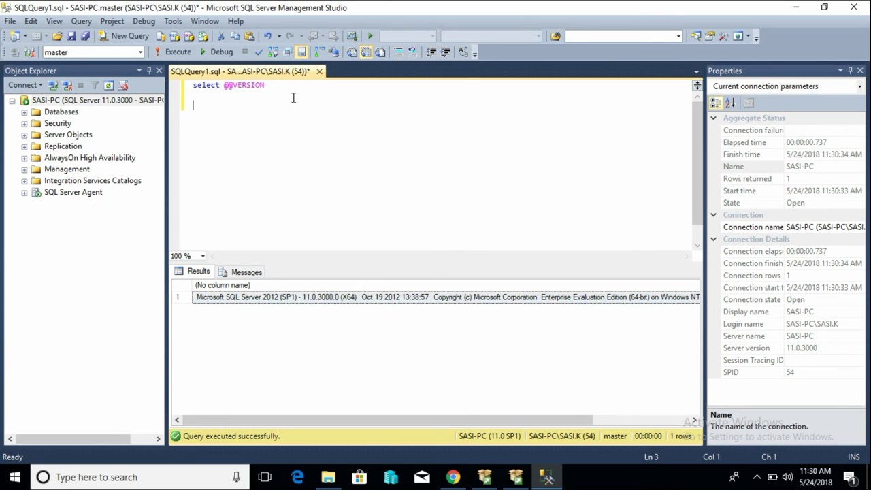
text(Microsoft SQL Server 2012 (SP1) - 11.0.3000.0 (X64) 	Oct 19 2012 13:38:57 	Copyright (c) Microsoft Corporation 	Enterprise Evaluation Edition (64-bit) on Windows NT 6.2 <X64> (Build 9200: ) (Hypervisor))
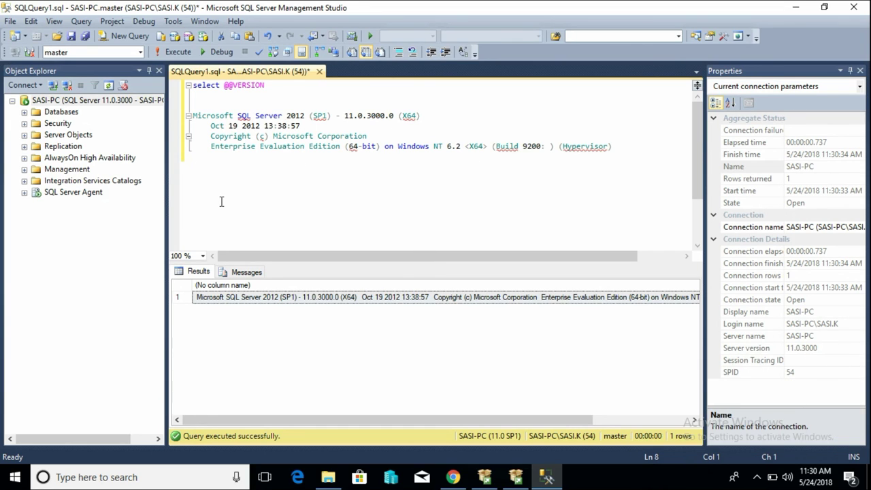
drag(647, 149, 568, 100)
key(Delete)
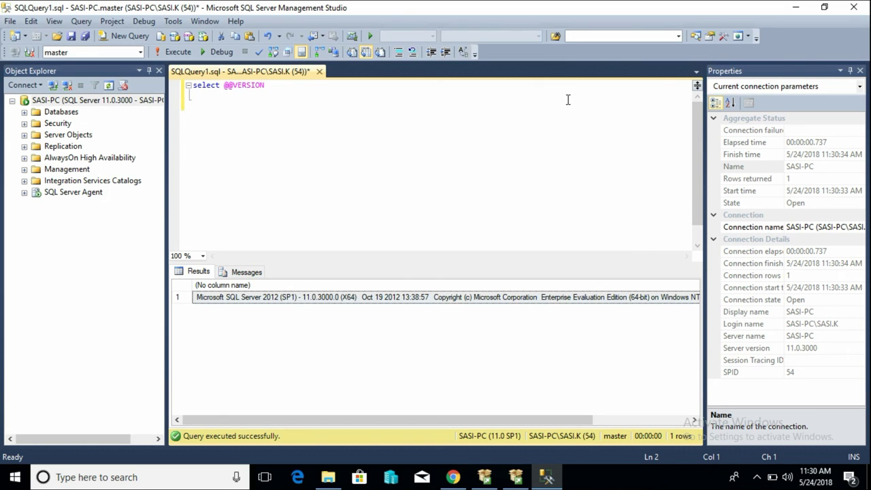
- Add the query select * from sys.sysaltfiles below the version query and execute only that statement
key(Return)
key(Return)
text(s)
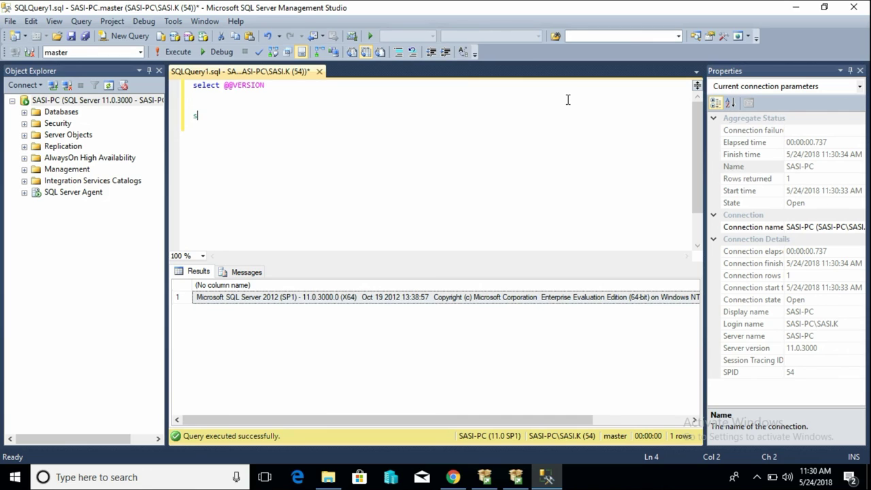
text(elect * from sys)
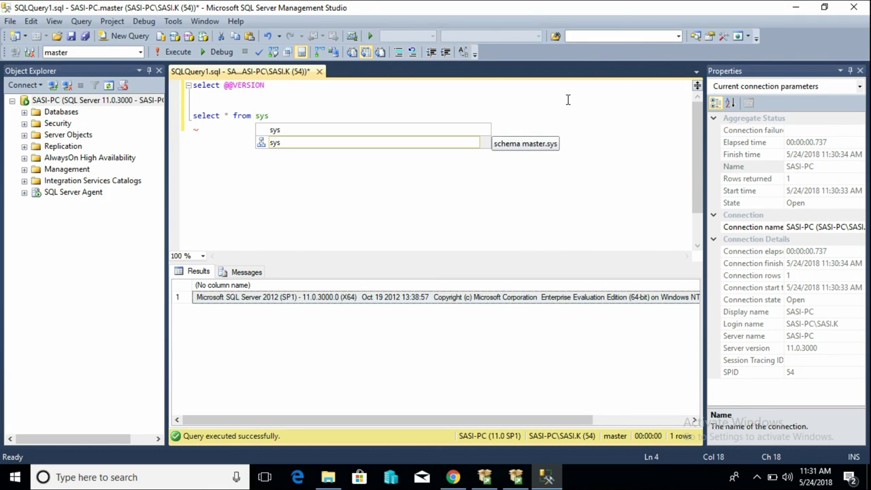
text(.sys)
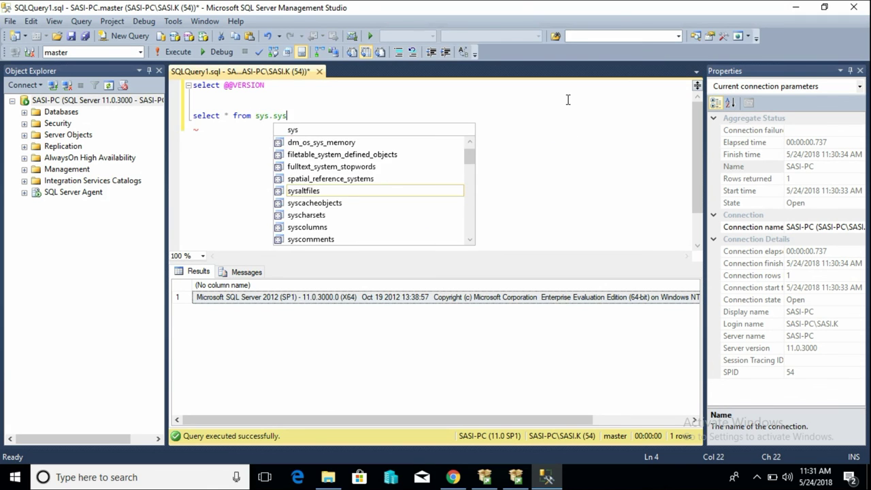
text(al)
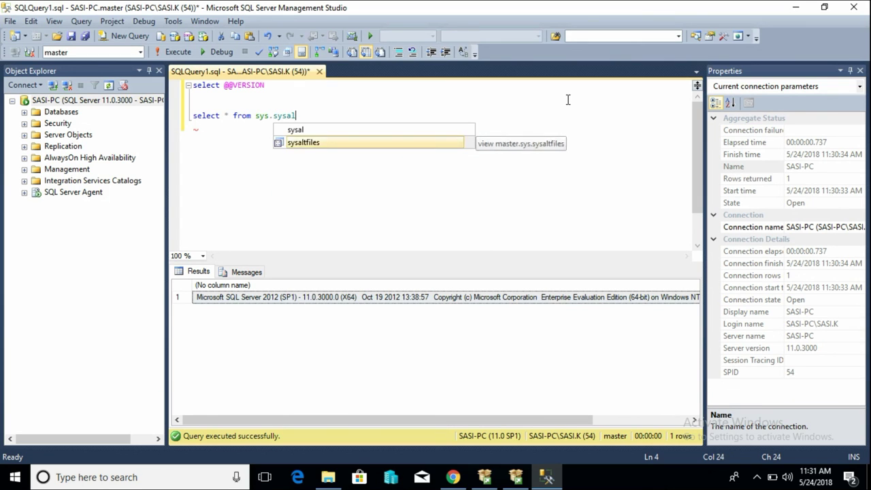
key(Tab)
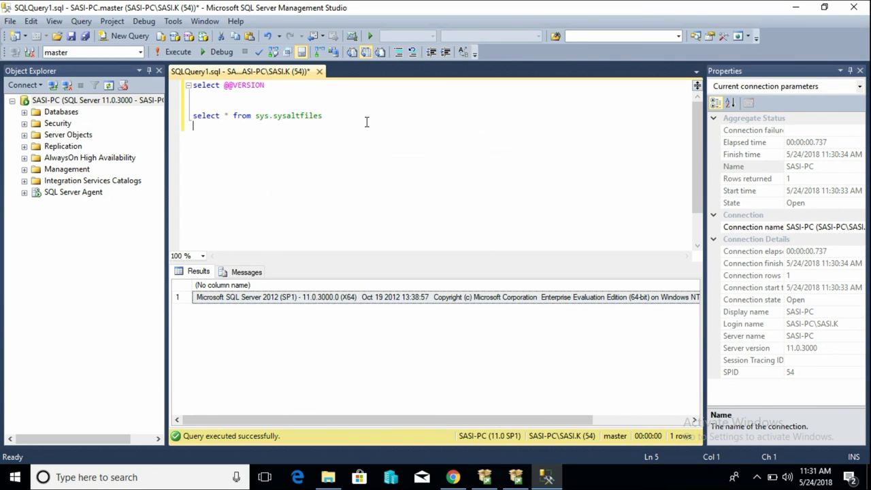
drag(325, 116, 191, 117)
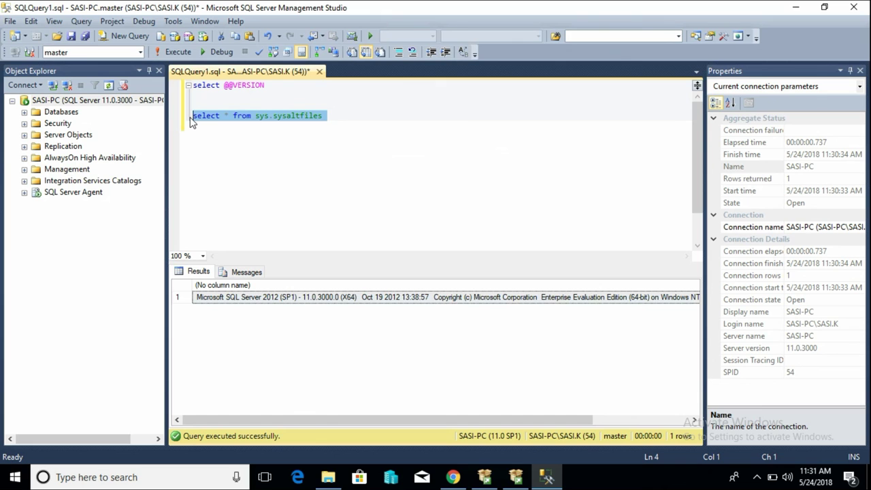
click(176, 53)
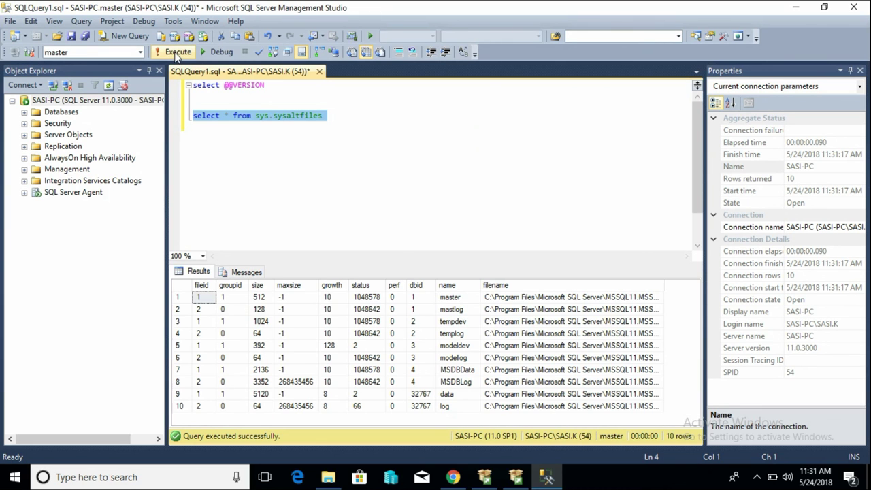
- Examine the filename paths of the database files from the mastlog row through the last row of the results
click(493, 311)
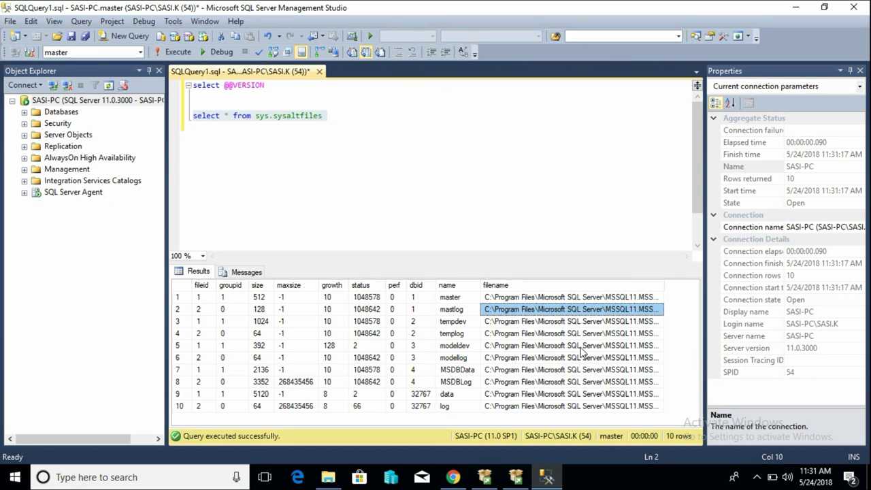
key(Down)
key(Down)
key(Down)
key(Down)
key(Down)
key(Down)
key(Down)
key(Down)
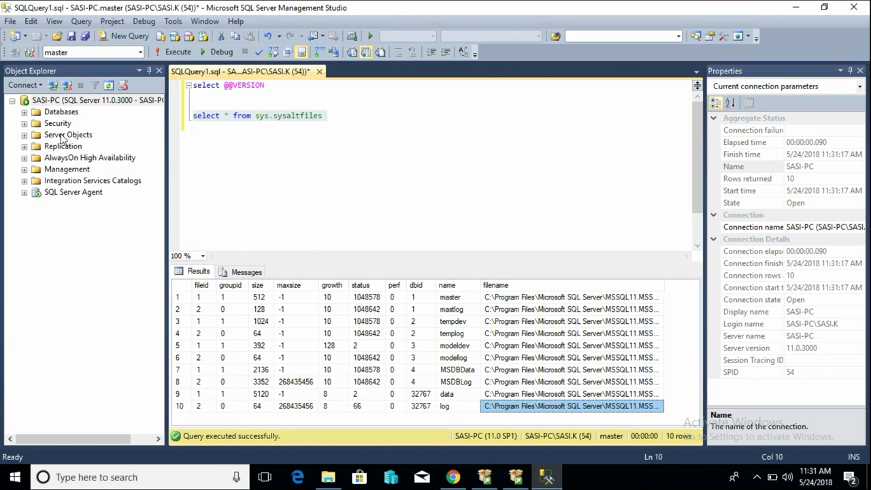
- Examine the server's System Databases, SQL Server Agent nodes and security Logins, and collapse the Databases and Security folders
click(24, 112)
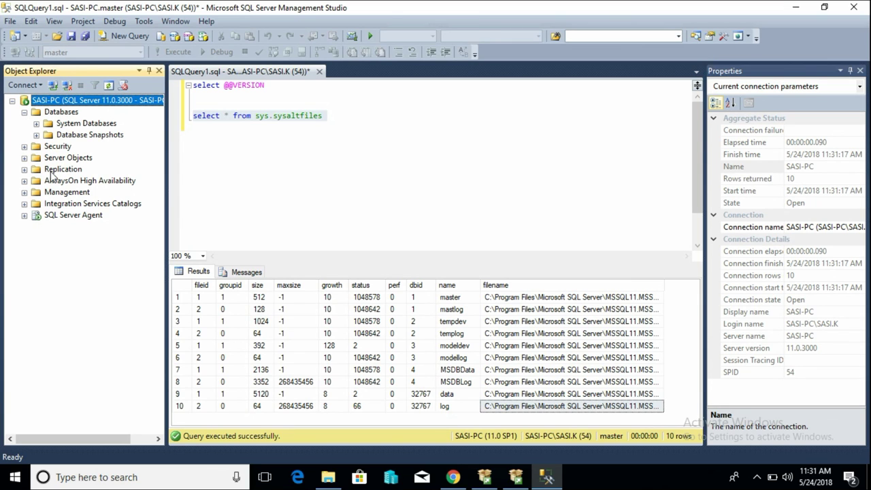
click(37, 124)
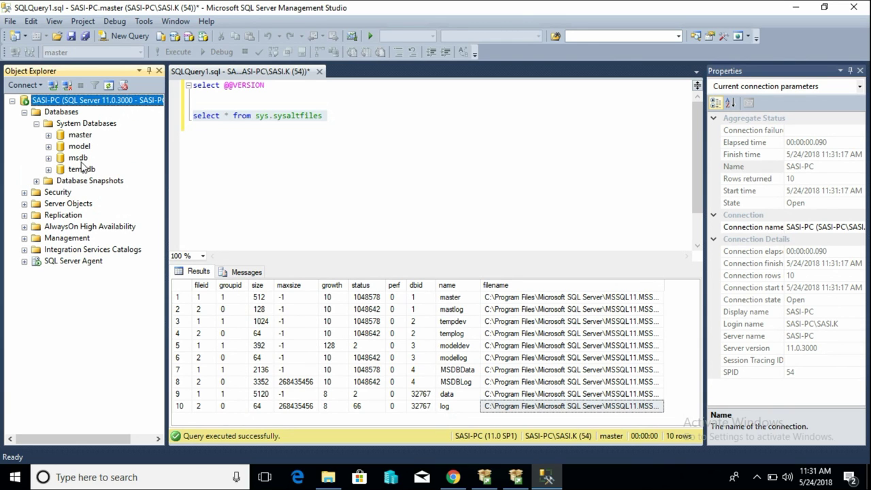
click(24, 261)
click(24, 193)
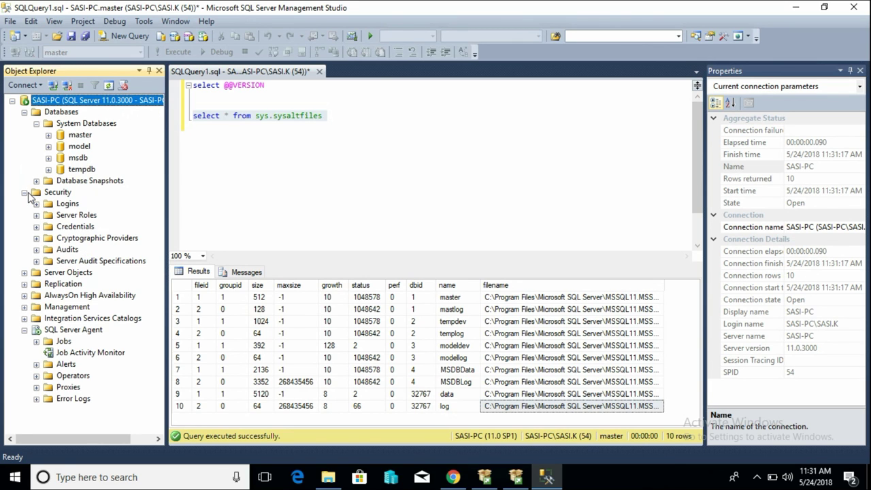
click(36, 204)
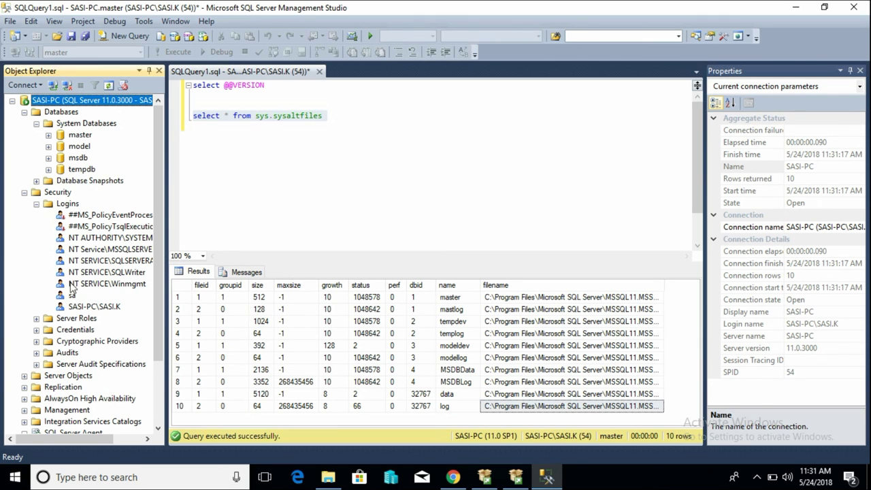
click(25, 193)
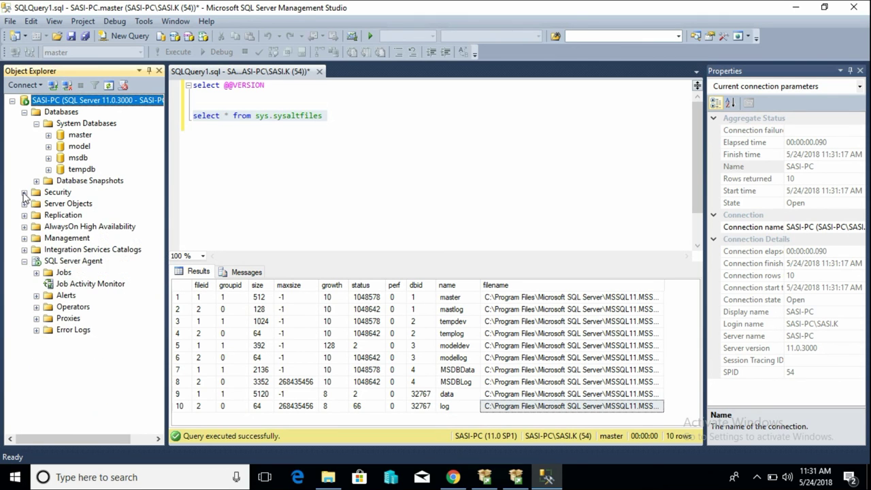
click(36, 124)
click(24, 112)
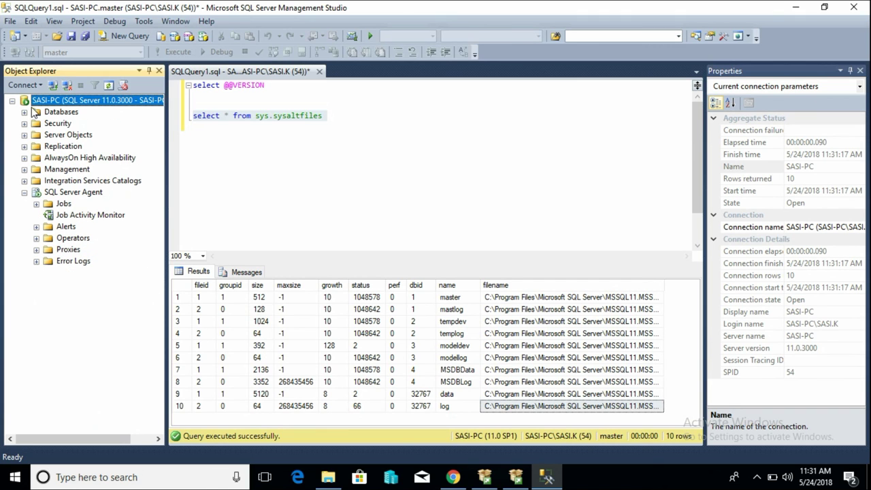